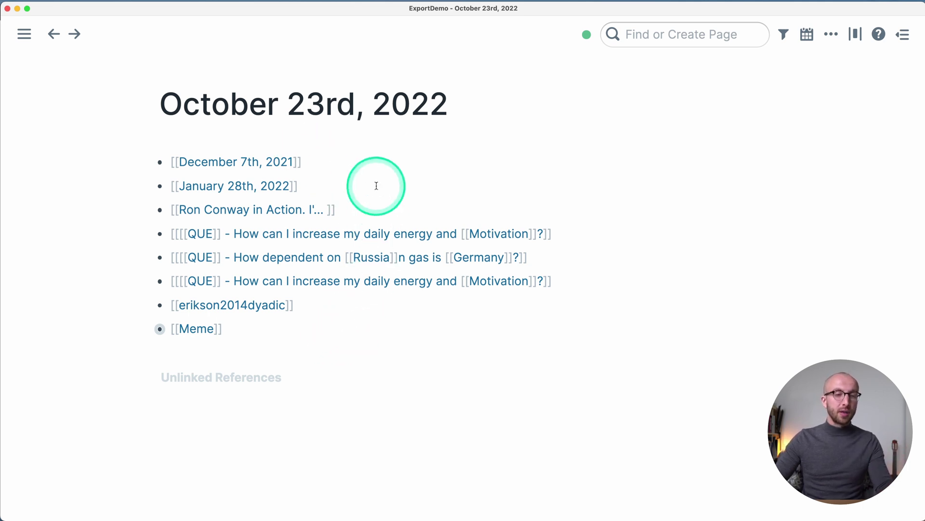
Open the December 7th, 2021 page, collapse the Submit Government Hosting Paper block and expand the Twitter Thread's Title block
click(213, 164)
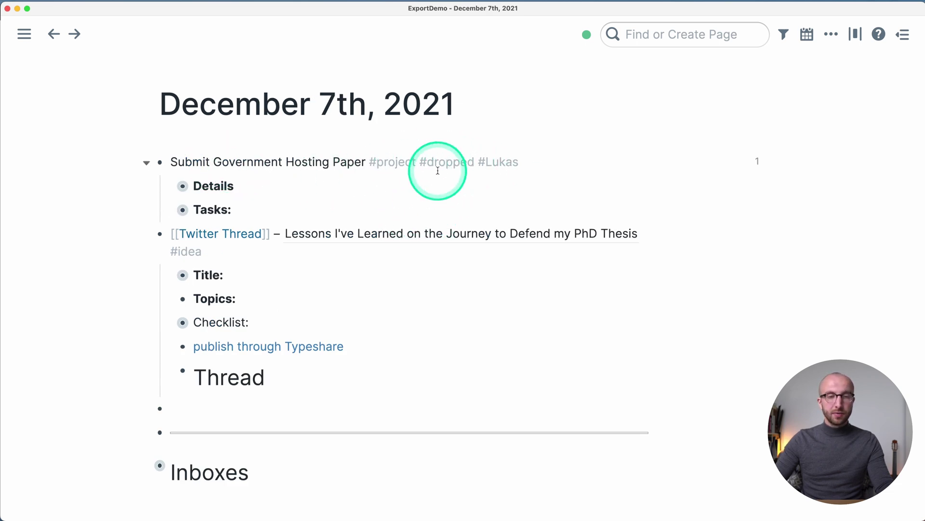
click(146, 163)
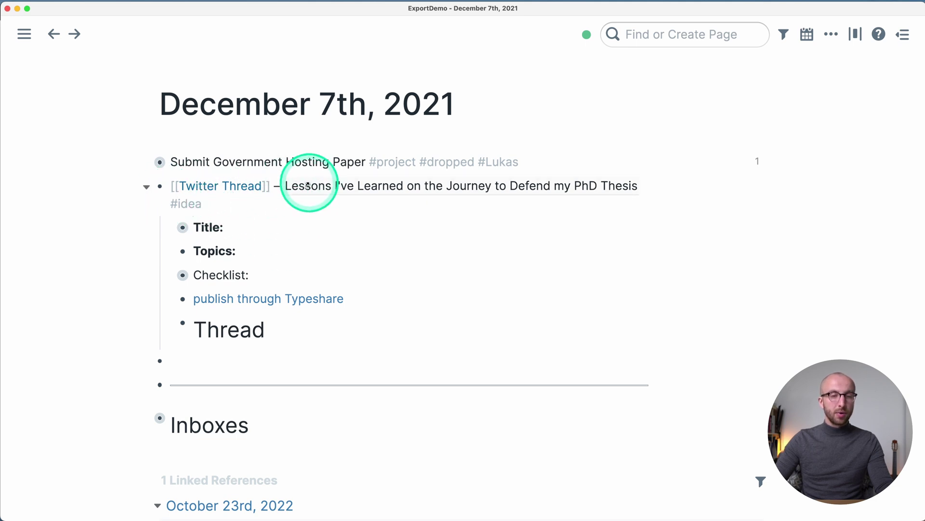
click(169, 228)
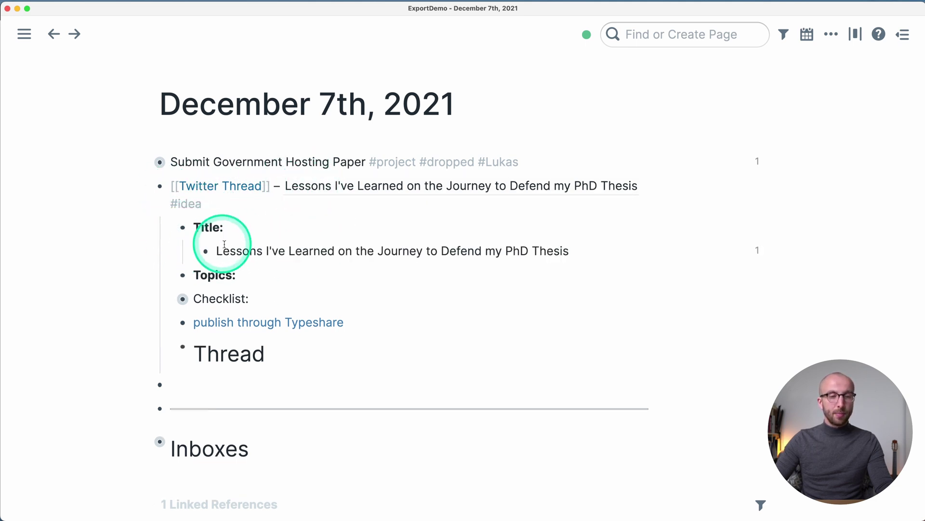
Bold the word "Learned" in the title under the Twitter Thread block, and remove that bold formatting again
double_click(305, 251)
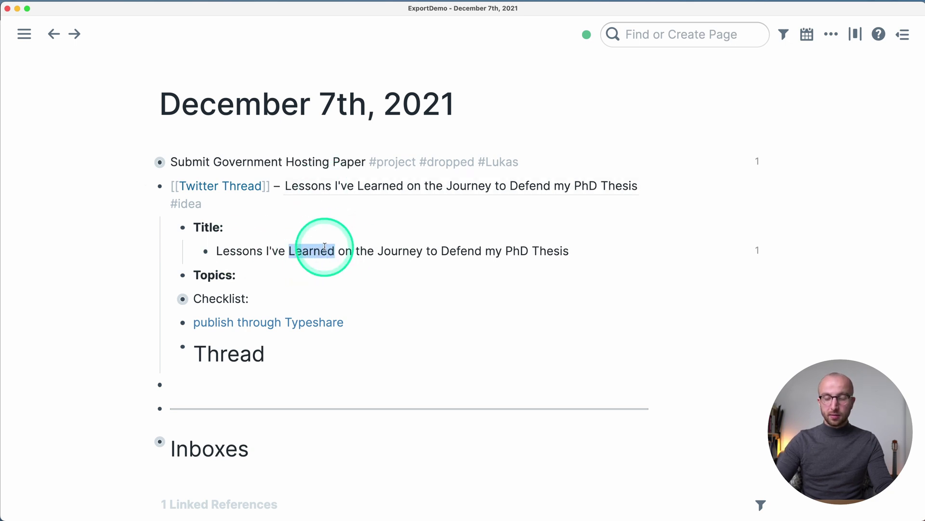
key(super+b)
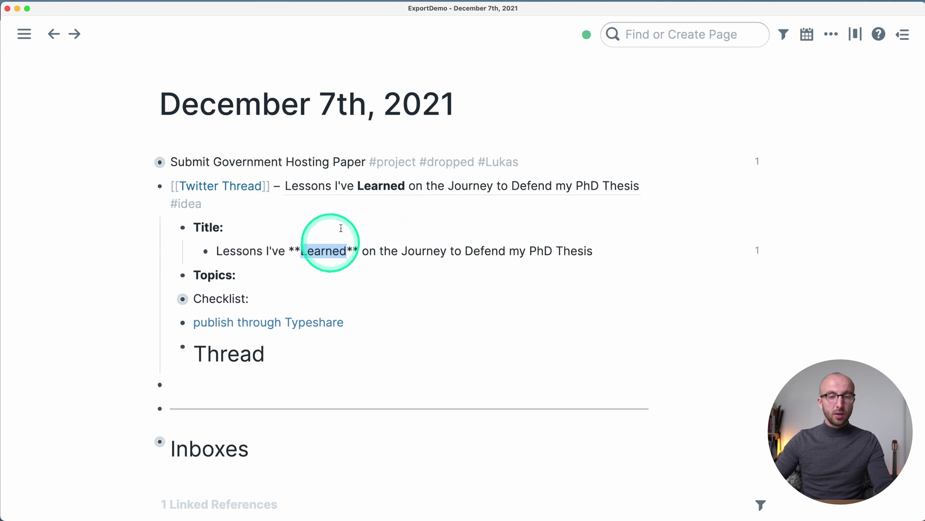
key(super+b)
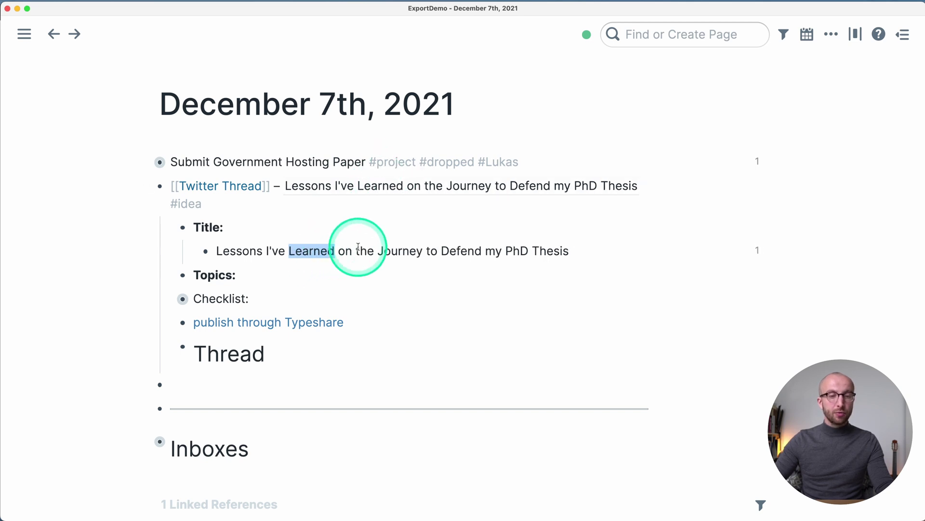
Collapse the Twitter Thread block and open the January 28th, 2022 page from the October 23rd, 2022 page
click(147, 185)
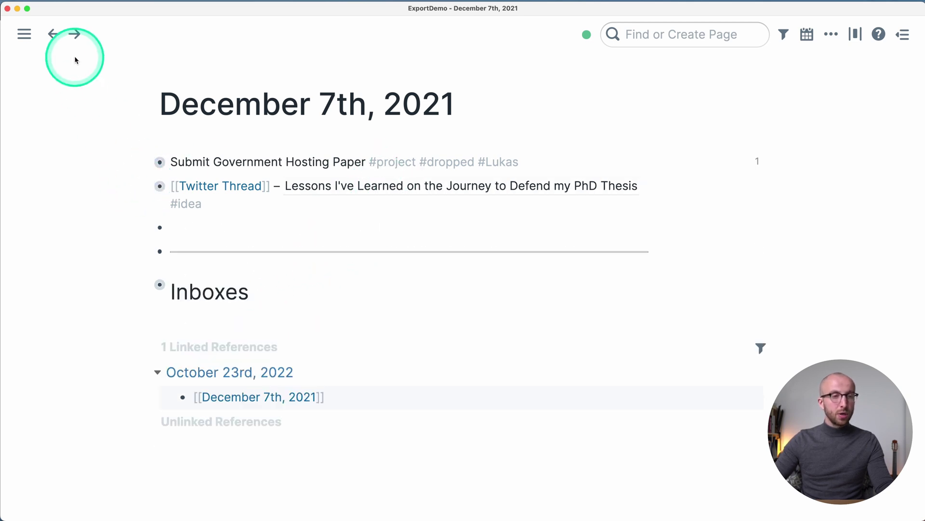
click(53, 34)
click(248, 188)
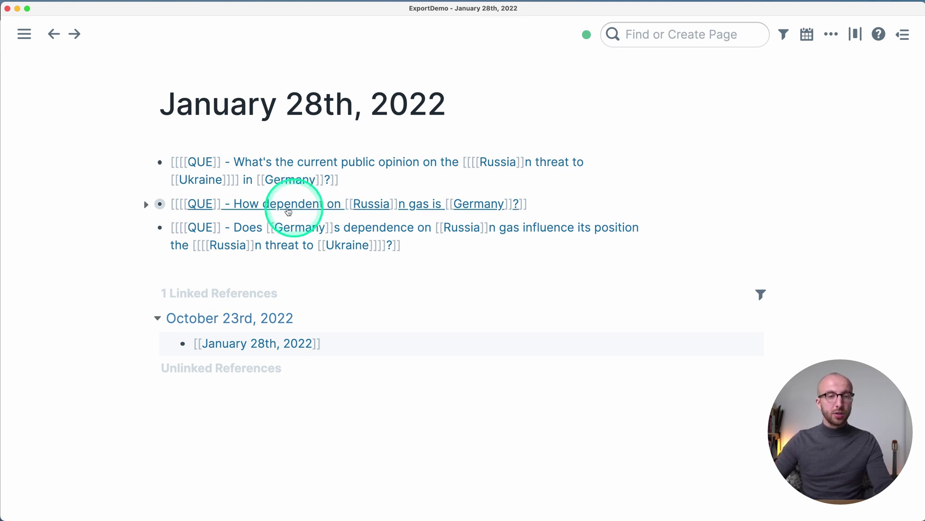
Expand the question on how dependent Germany is on Russian gas down through its claim to the supporting evidence
click(146, 204)
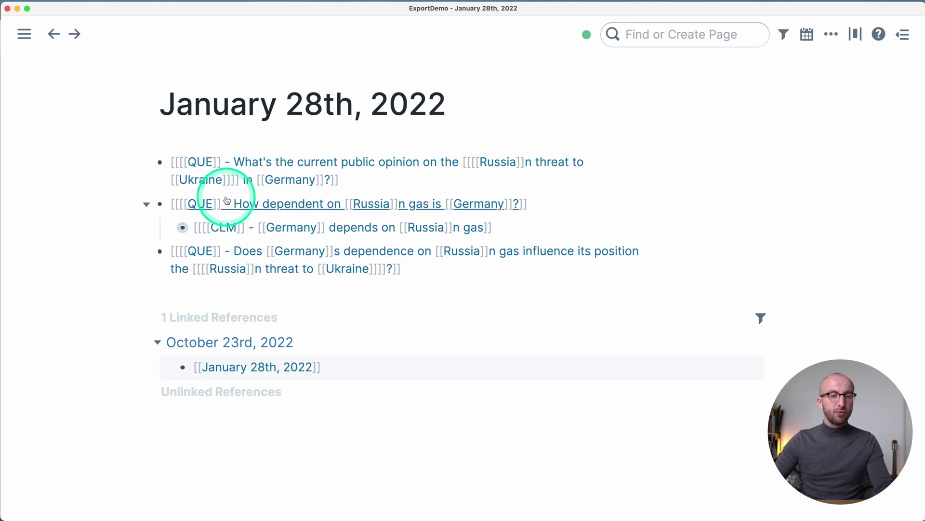
click(169, 228)
click(193, 251)
Reveal the source text of the block beneath the Germany gas claim and highlight its SupportedBy page alias
click(458, 268)
drag(457, 268, 532, 268)
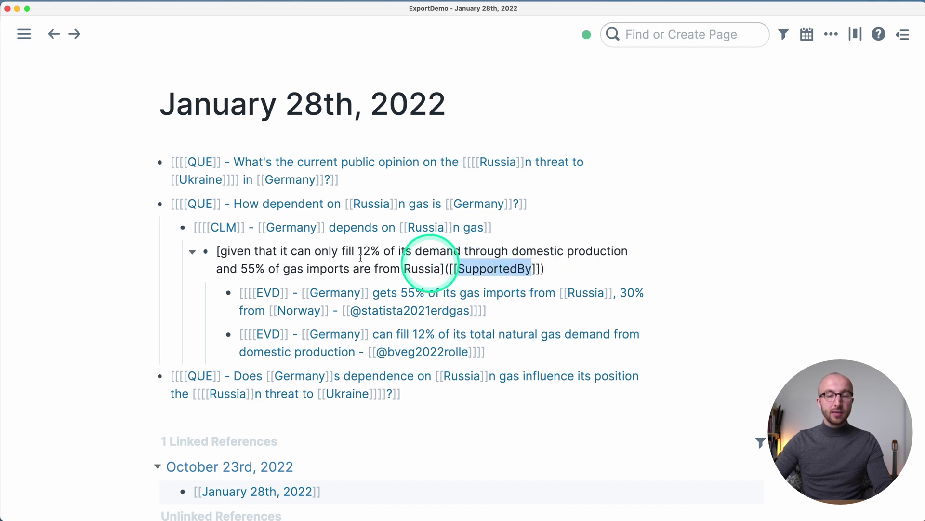
click(95, 285)
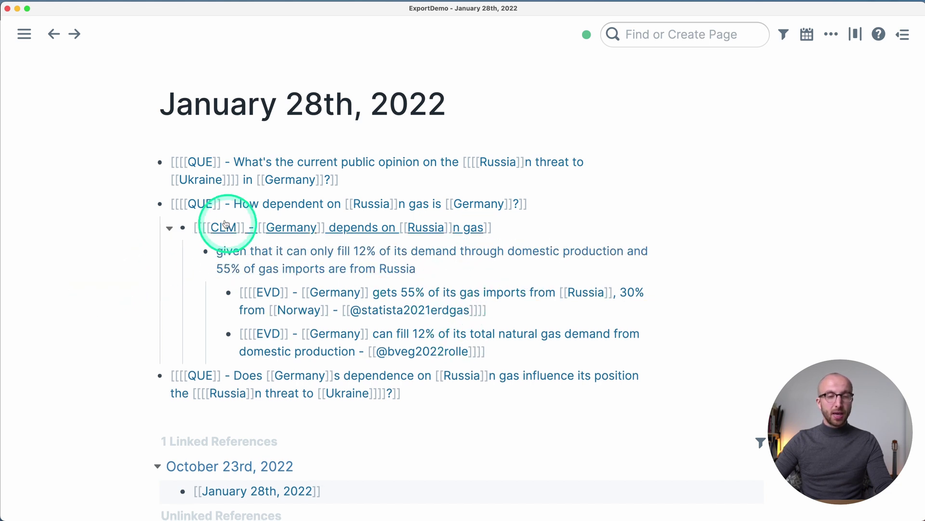
Collapse the gas dependence question and open the "Ron Conway in Action" page to view its metadata and Readwise highlight
click(150, 204)
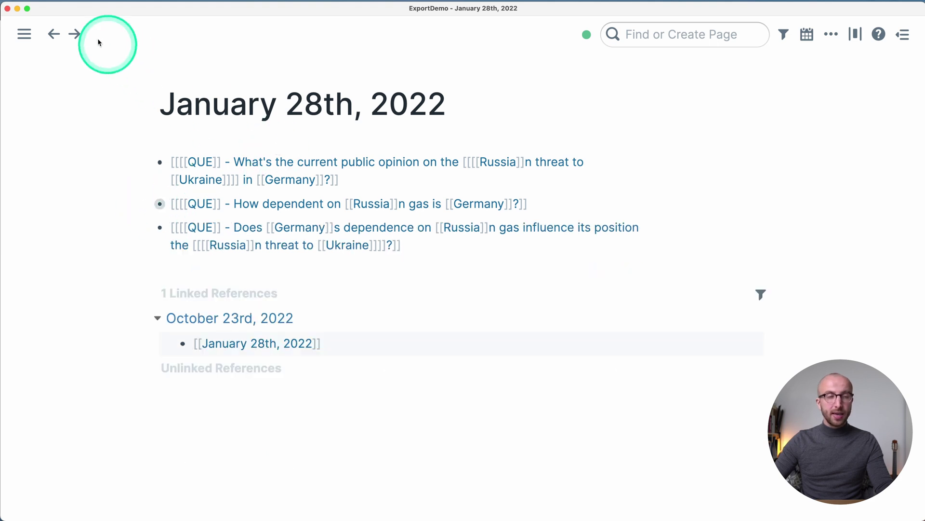
click(54, 34)
click(53, 34)
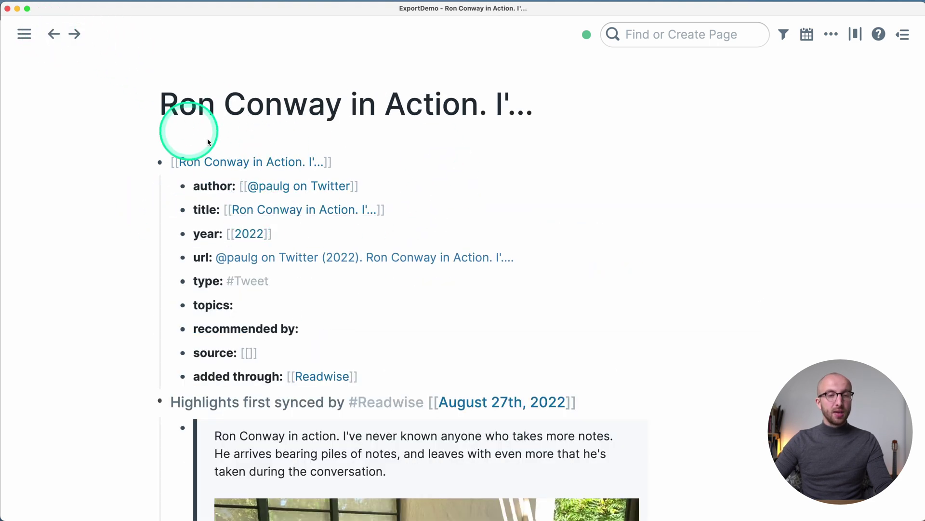
scroll(506, 398, down, 5)
scroll(506, 402, up, 5)
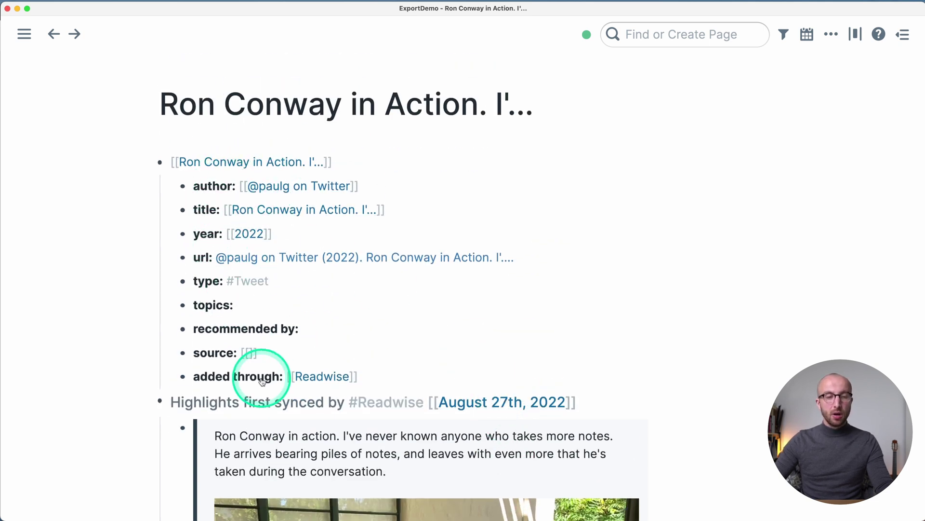
scroll(365, 349, down, 6)
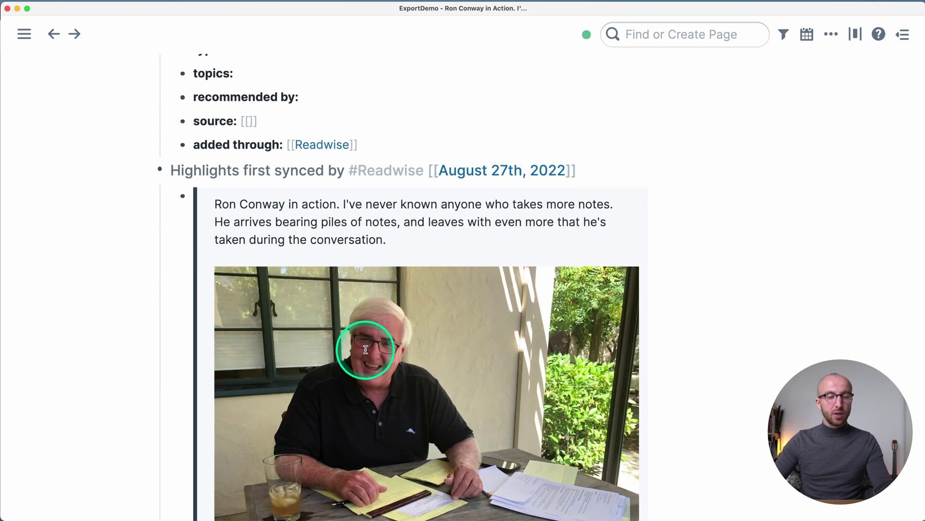
Reveal the source text of the Readwise highlight and select its embedded image link, and leave the block
click(363, 163)
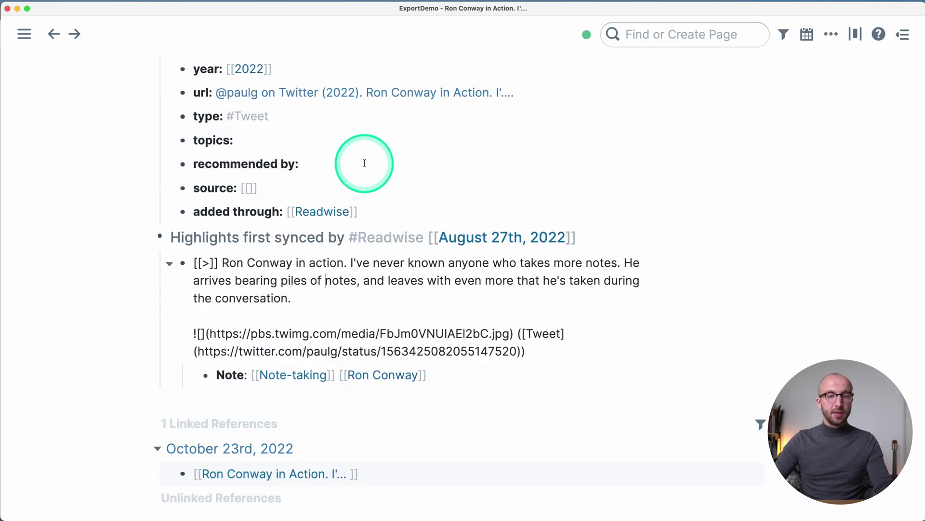
drag(233, 332, 447, 333)
click(447, 334)
click(95, 247)
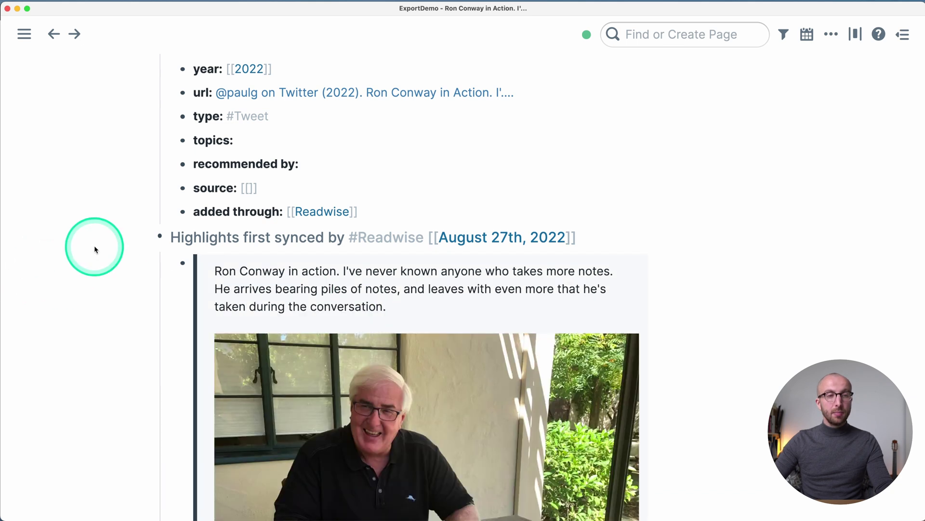
Return to October 23rd, 2022 and open the question page on daily energy and Motivation to examine its Synthesis claims
scroll(95, 246, up, 3)
click(54, 35)
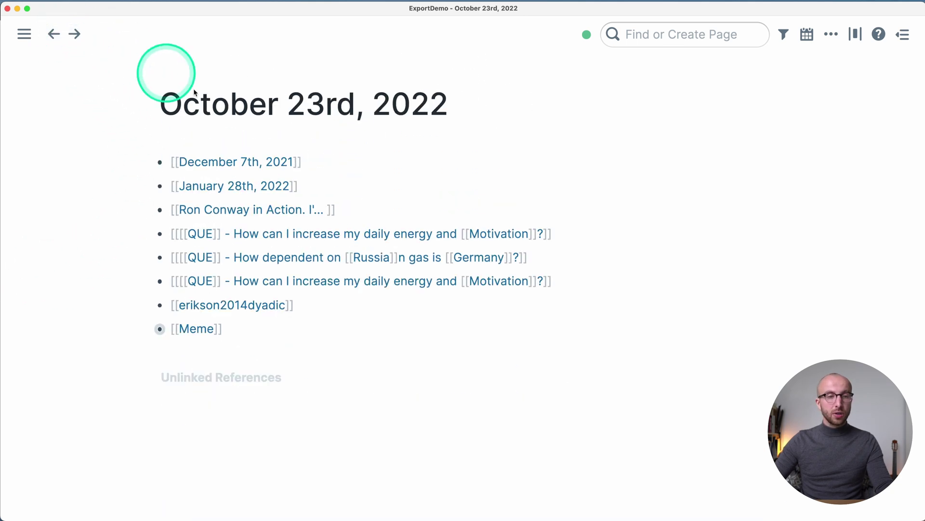
click(336, 239)
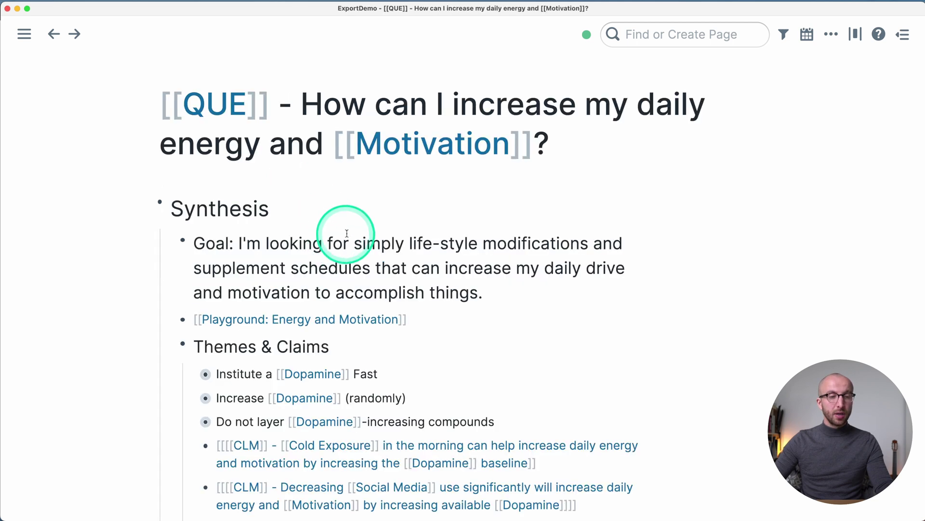
scroll(369, 333, down, 4)
scroll(365, 198, up, 3)
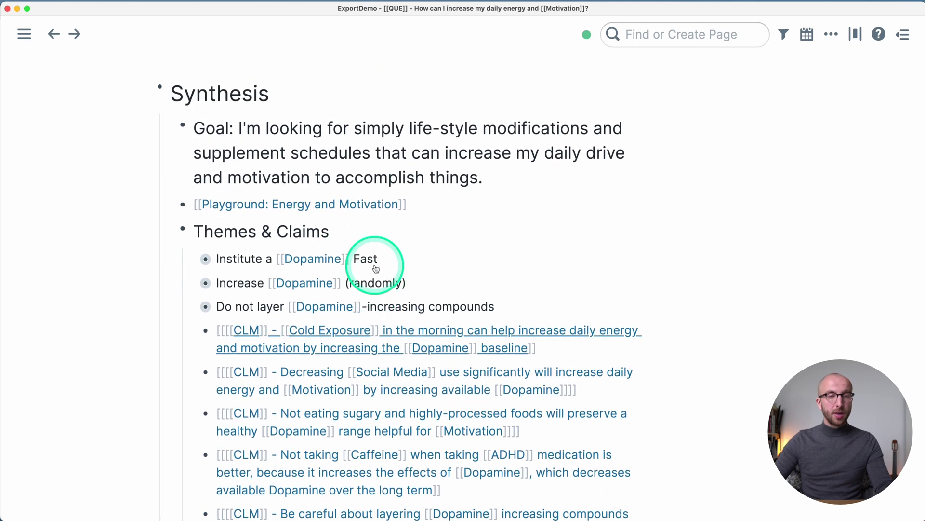
scroll(357, 241, down, 10)
scroll(357, 232, up, 10)
View the erikson2014dyadic page, and expand the Meme block on the October 23rd, 2022 page to see its image
click(53, 34)
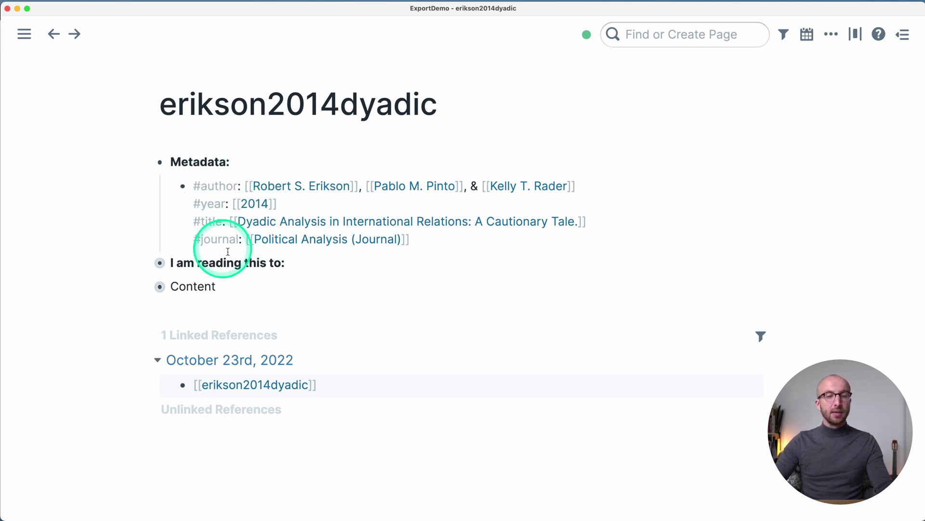
key(super+bracketleft)
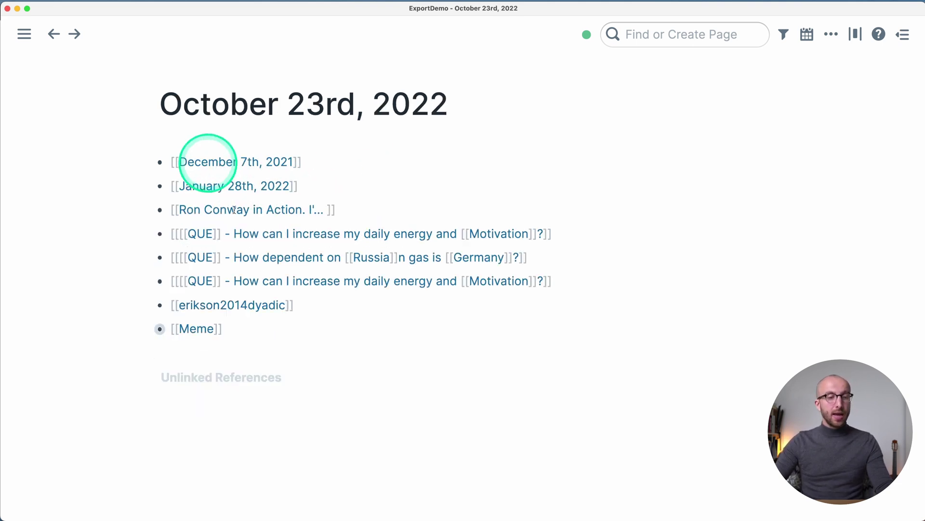
click(147, 328)
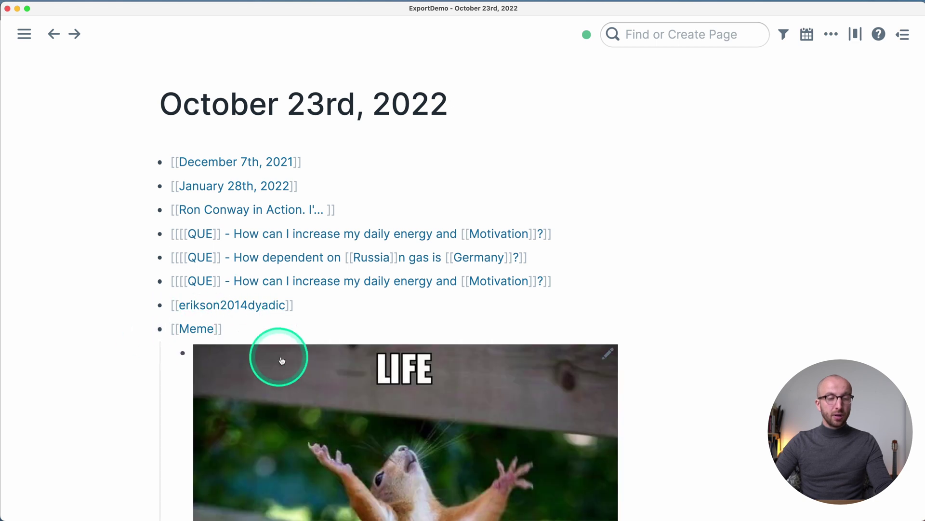
scroll(280, 357, down, 6)
scroll(282, 361, down, 2)
scroll(281, 361, up, 5)
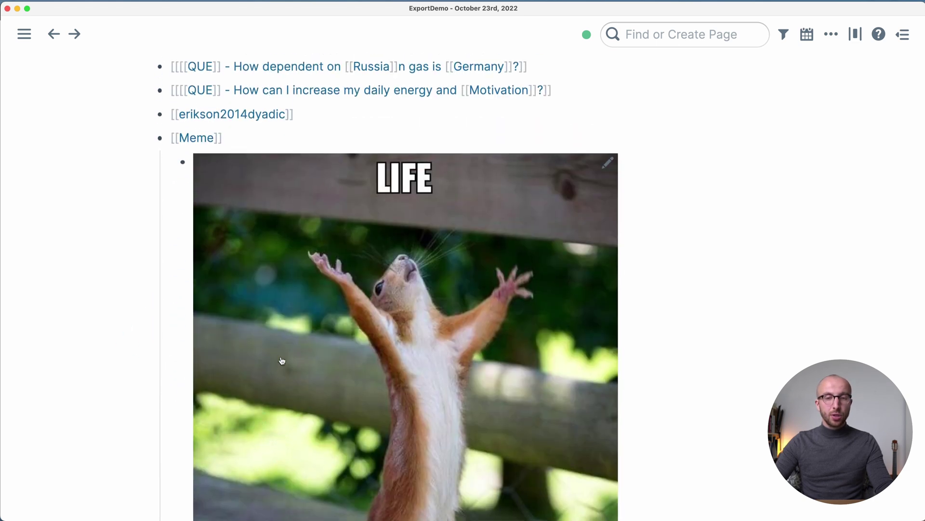
Reveal the meme image's source text, highlight parts of its local-asset link, and collapse the Meme block
click(605, 170)
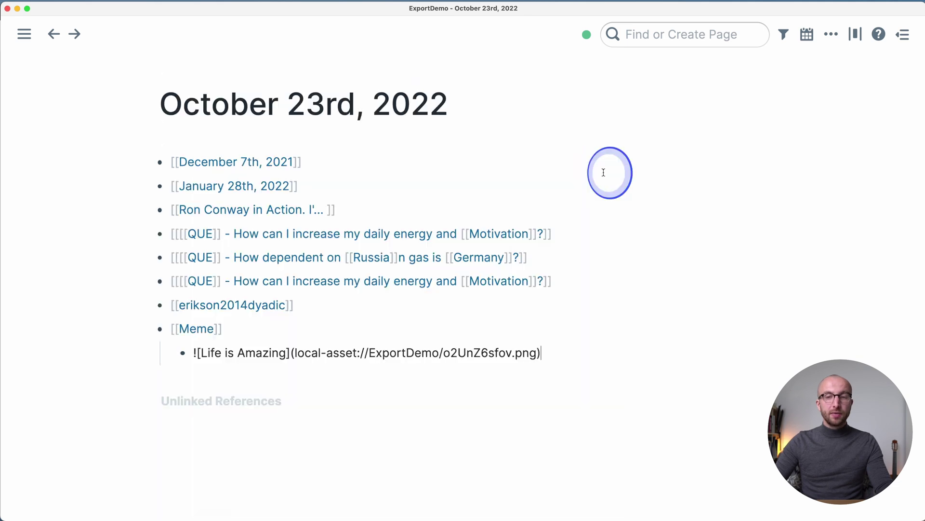
drag(295, 352, 536, 354)
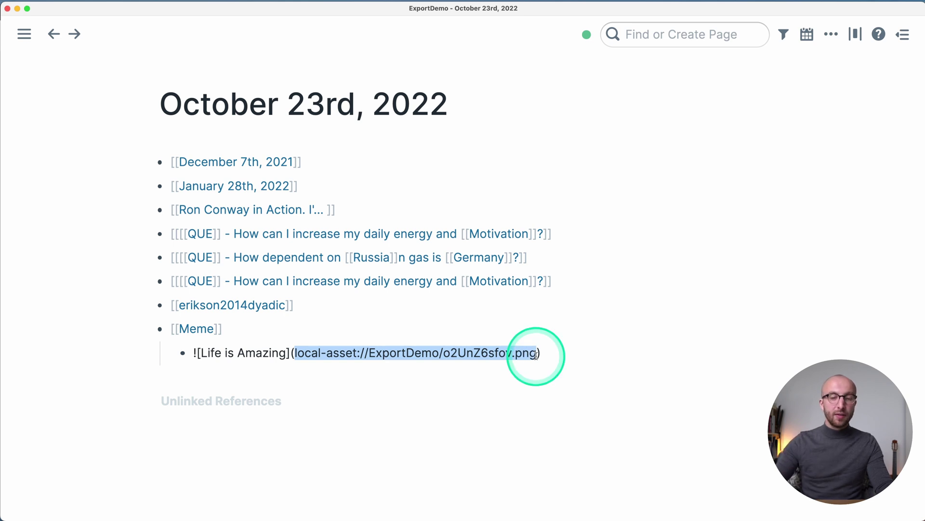
click(537, 355)
drag(537, 356, 416, 355)
click(415, 355)
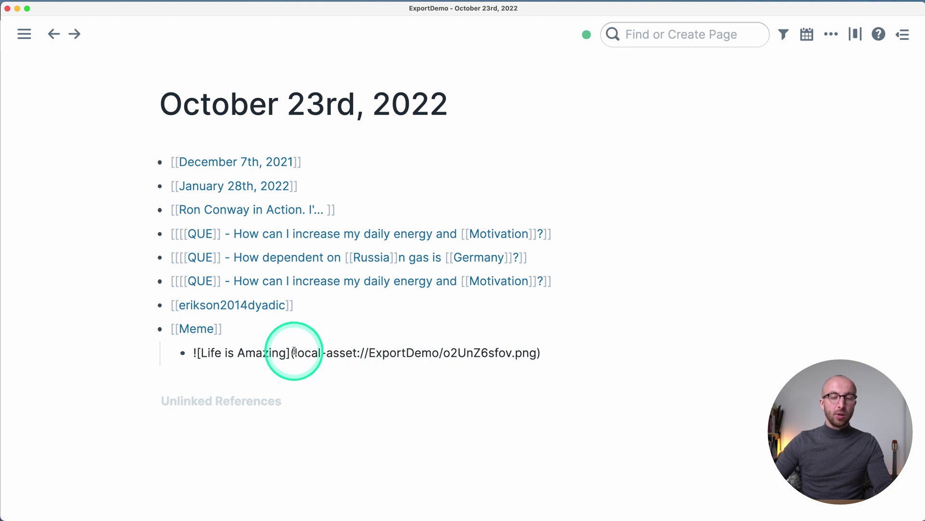
drag(294, 353, 374, 353)
click(374, 352)
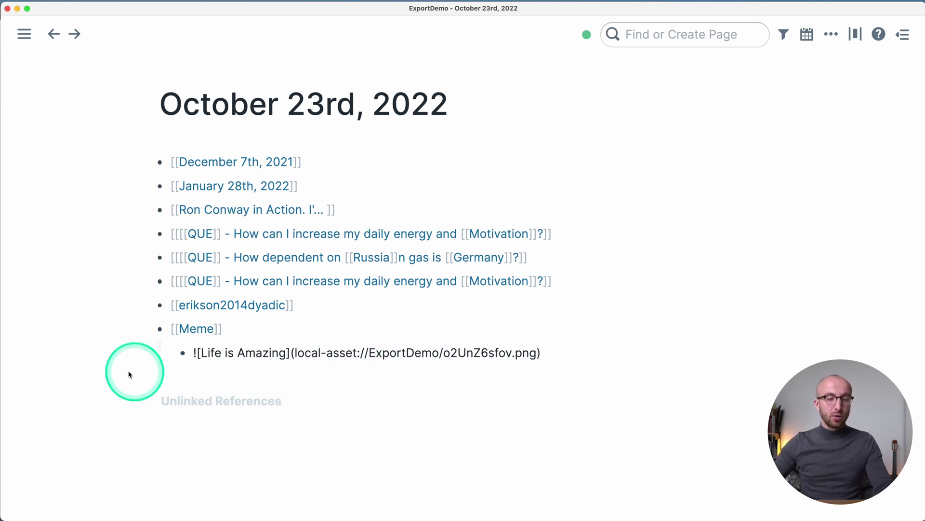
click(103, 369)
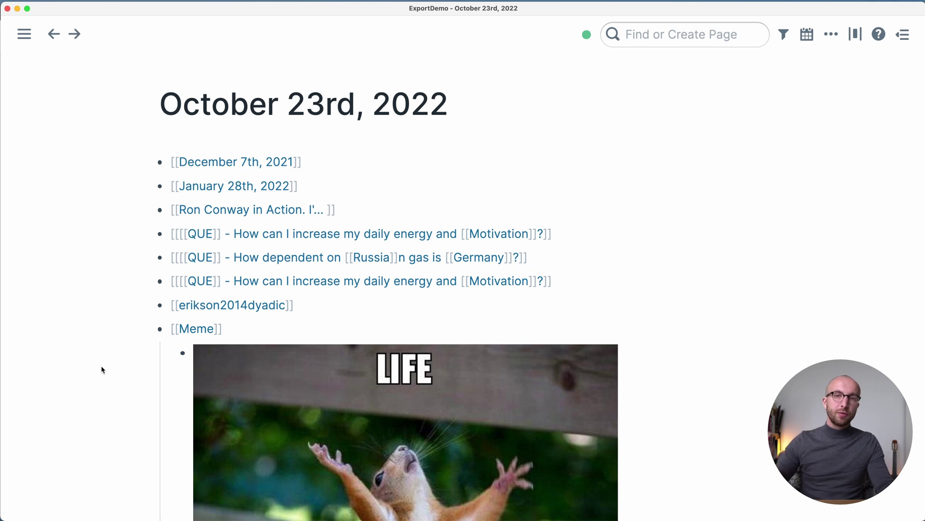
click(147, 329)
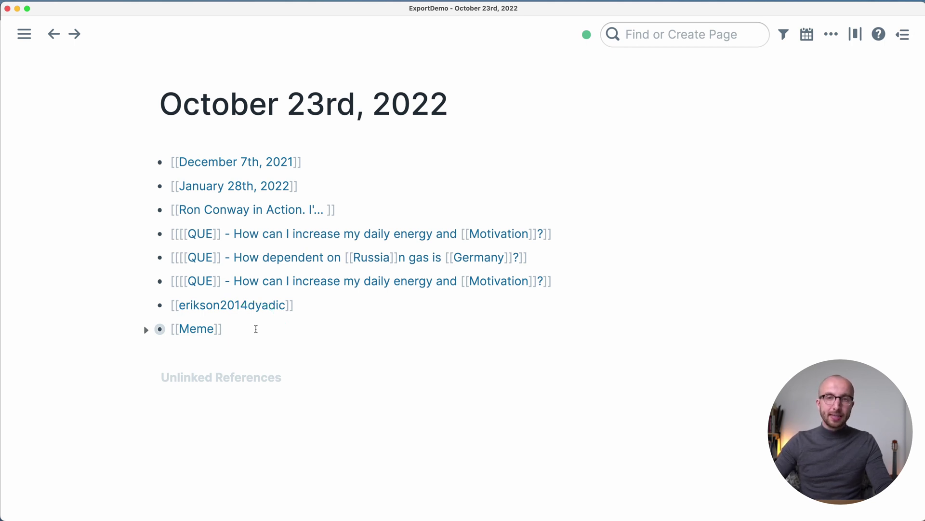
Check the export options for the current page and dismiss them without exporting
click(830, 34)
click(782, 210)
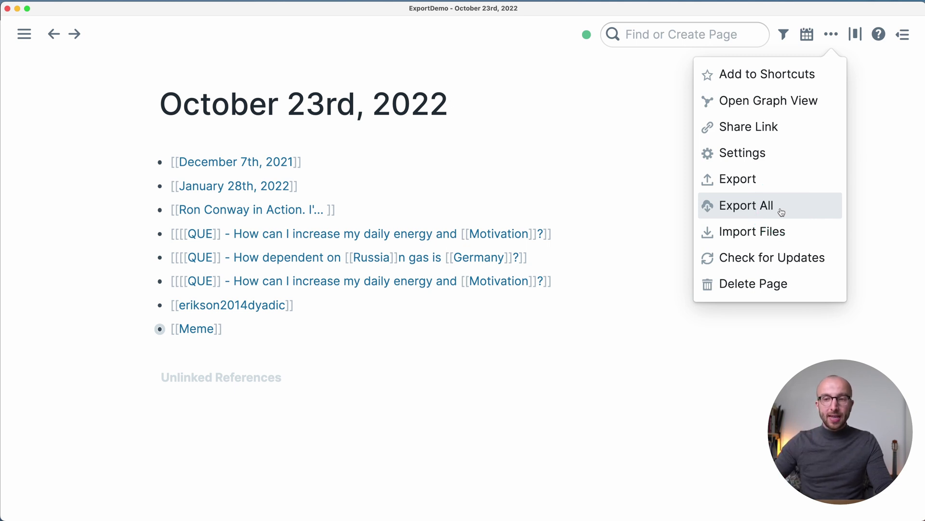
click(752, 176)
click(524, 397)
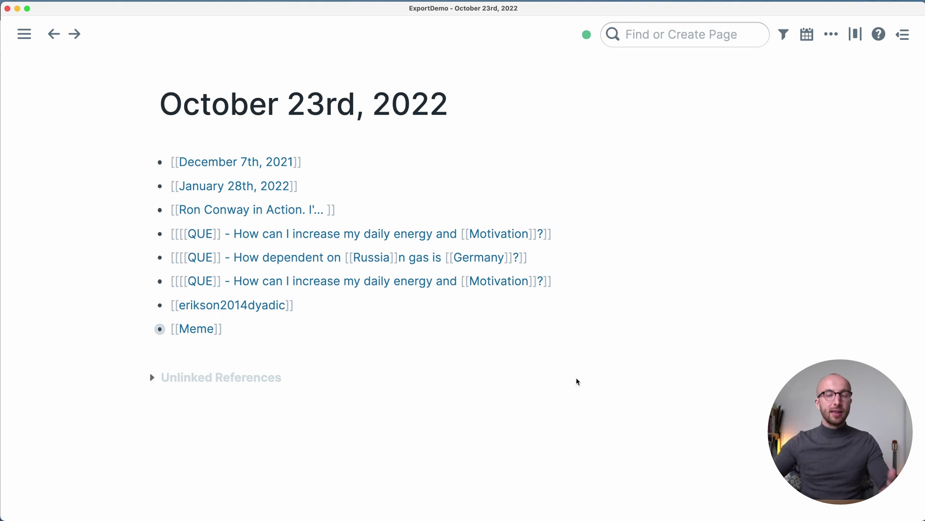
Review the formats offered for exporting all pages, including JSON, and dismiss the dialog without exporting
click(827, 34)
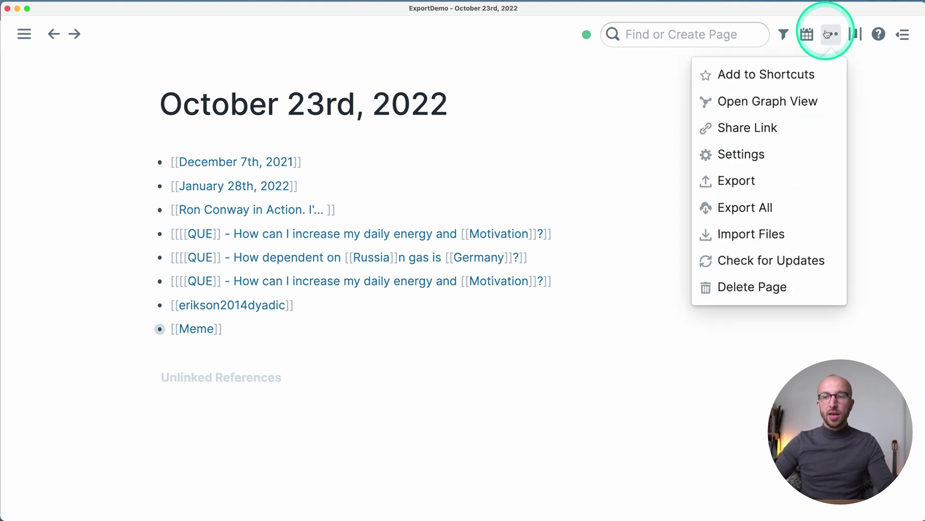
click(768, 206)
click(532, 206)
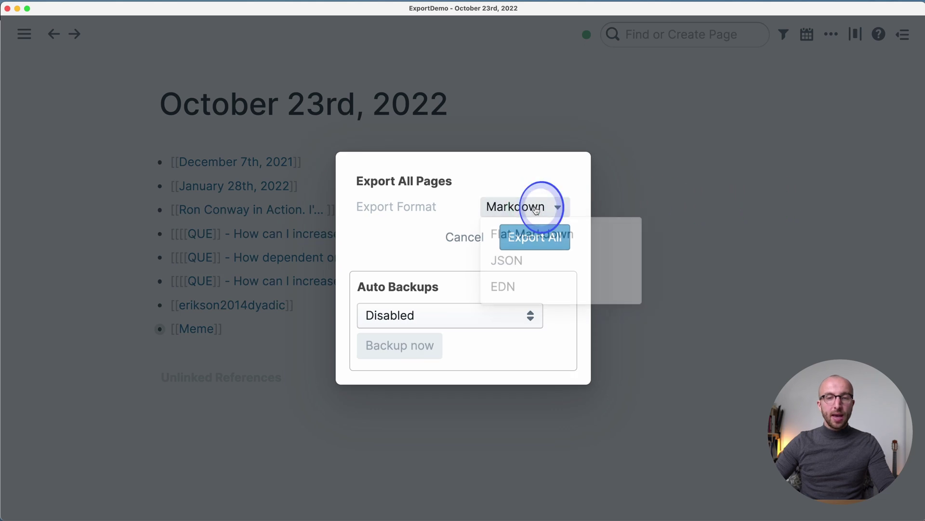
click(526, 263)
click(534, 209)
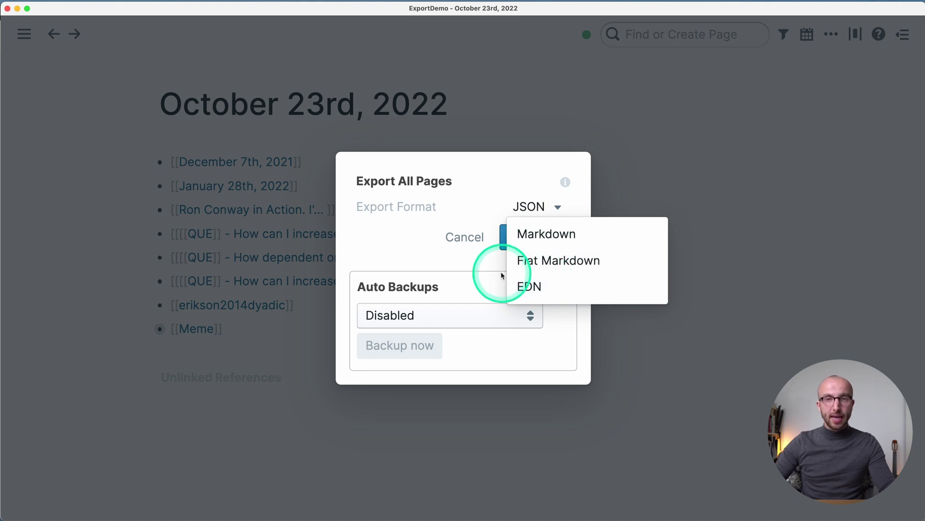
click(437, 249)
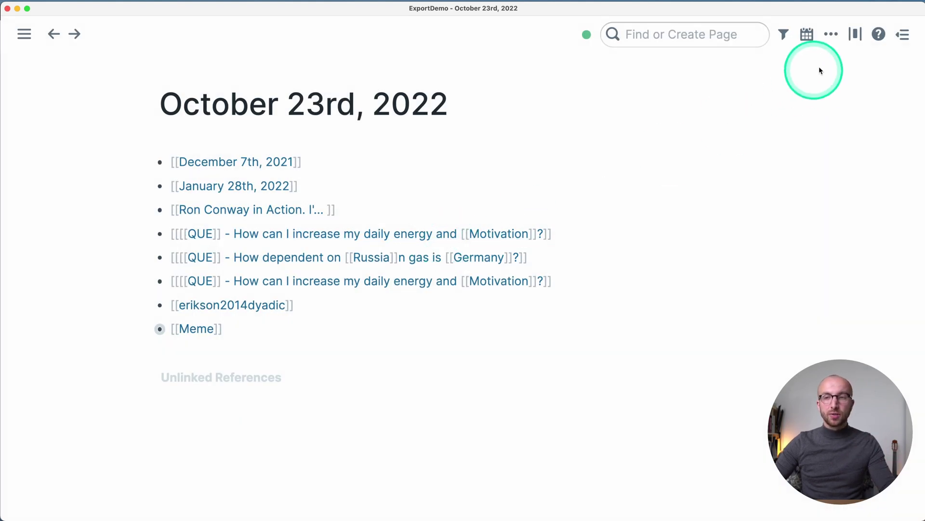
Export all pages of the graph as JSON and save the zip file Roam-Export-1666516571226.zip to Downloads
click(831, 35)
click(785, 205)
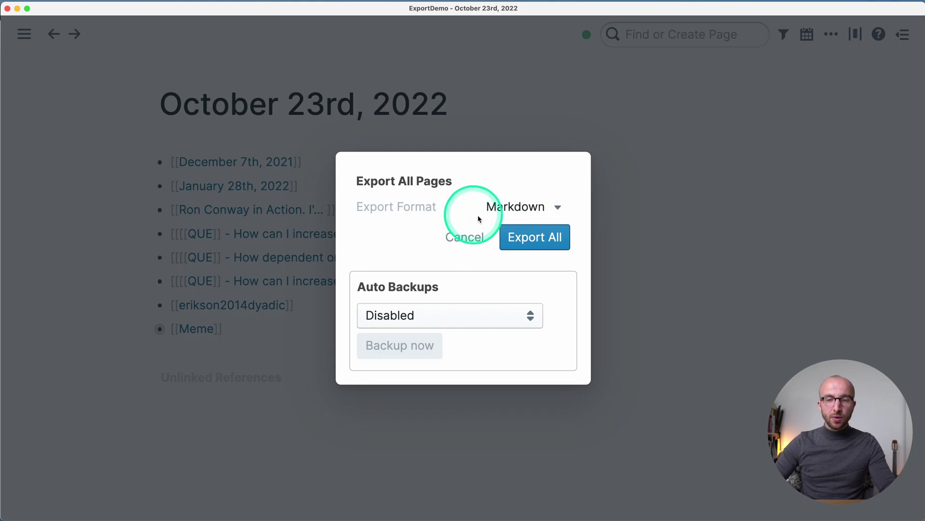
click(518, 206)
click(529, 261)
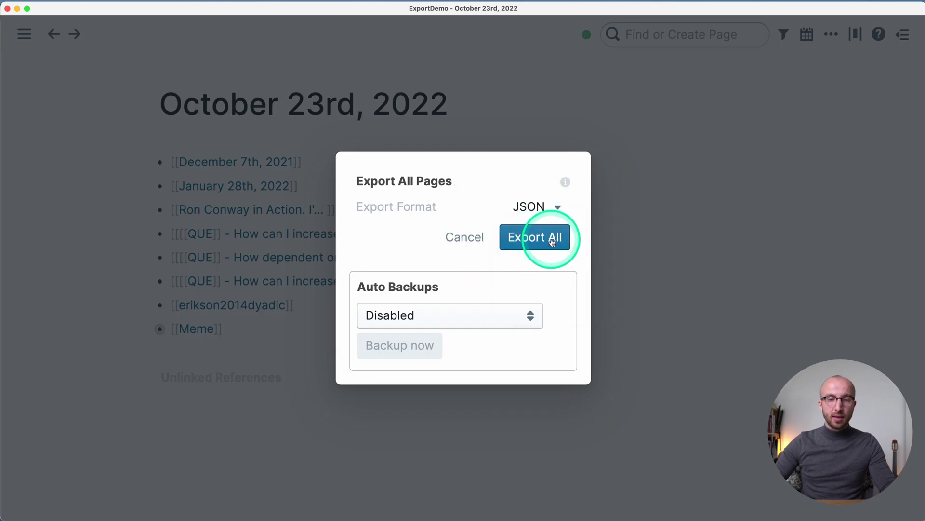
click(553, 239)
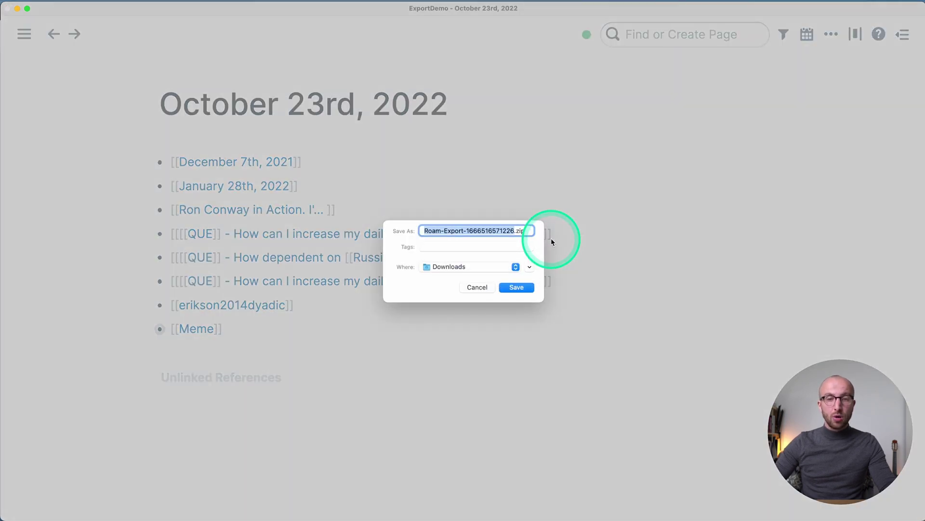
mouse_move(525, 230)
mouse_down()
mouse_move(506, 229)
mouse_move(517, 229)
mouse_up()
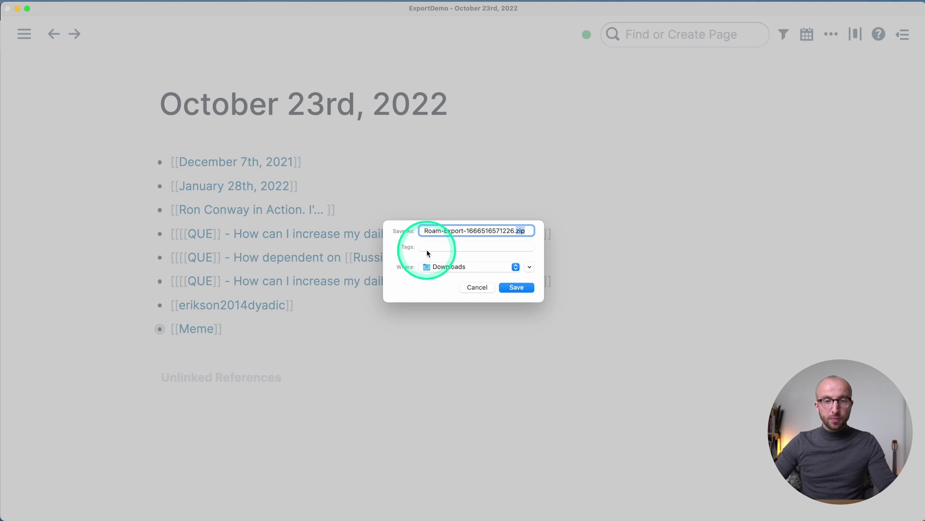
click(516, 288)
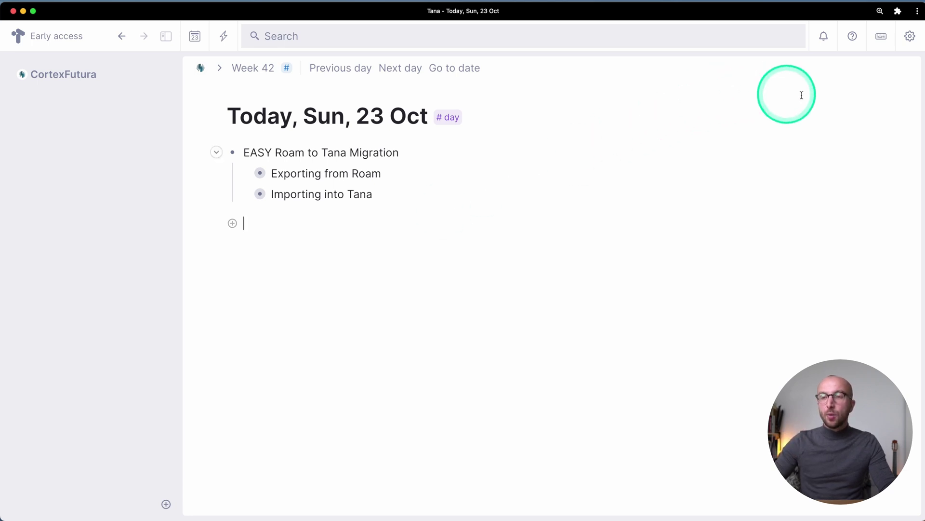
Switch to Tana and import the Roam export file ExportDemo.json as new content
click(907, 41)
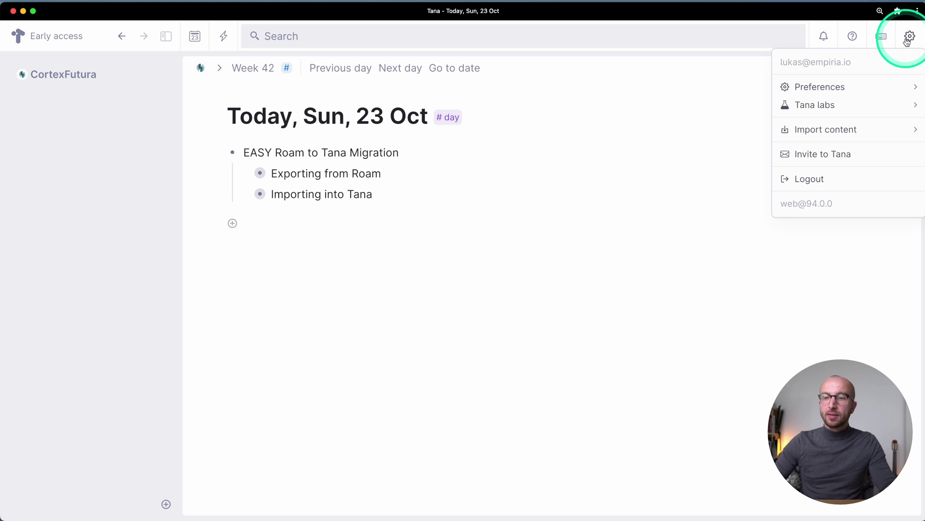
mouse_move(832, 138)
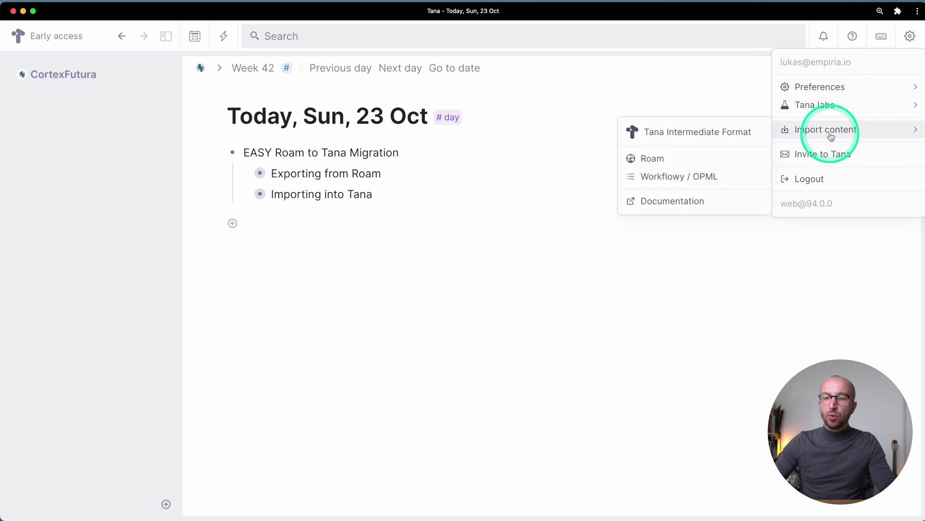
click(711, 160)
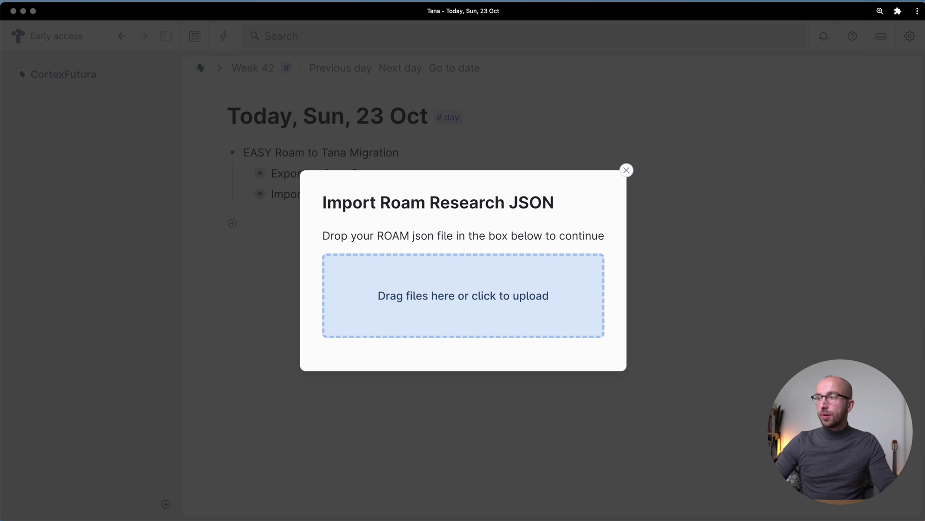
drag(503, 400, 461, 312)
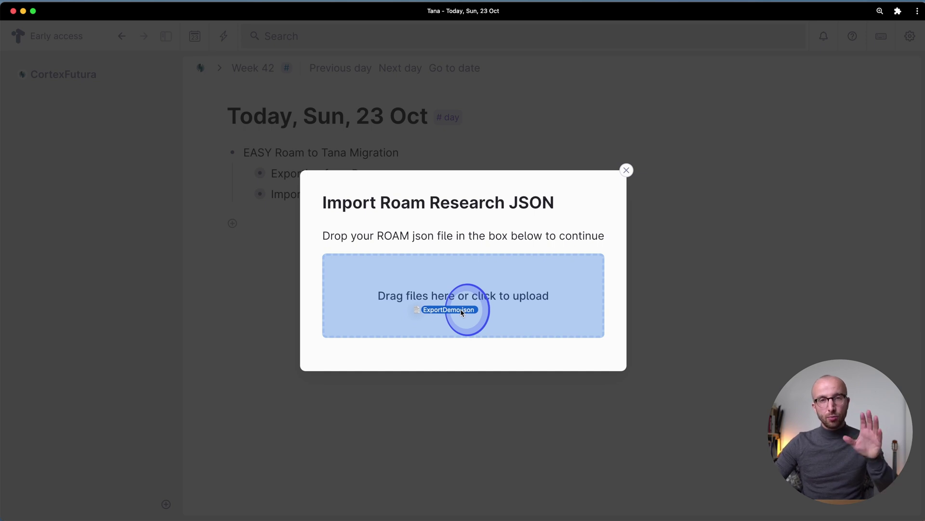
drag(462, 312, 474, 299)
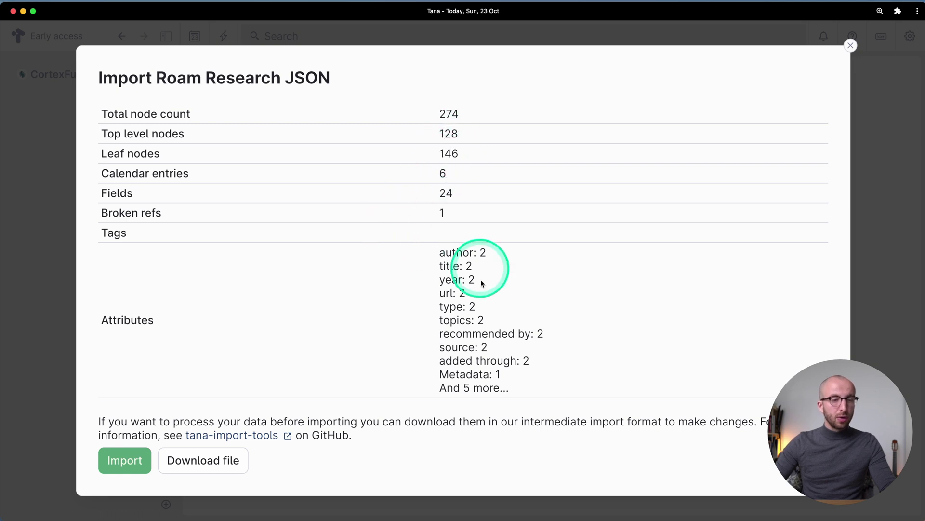
click(125, 460)
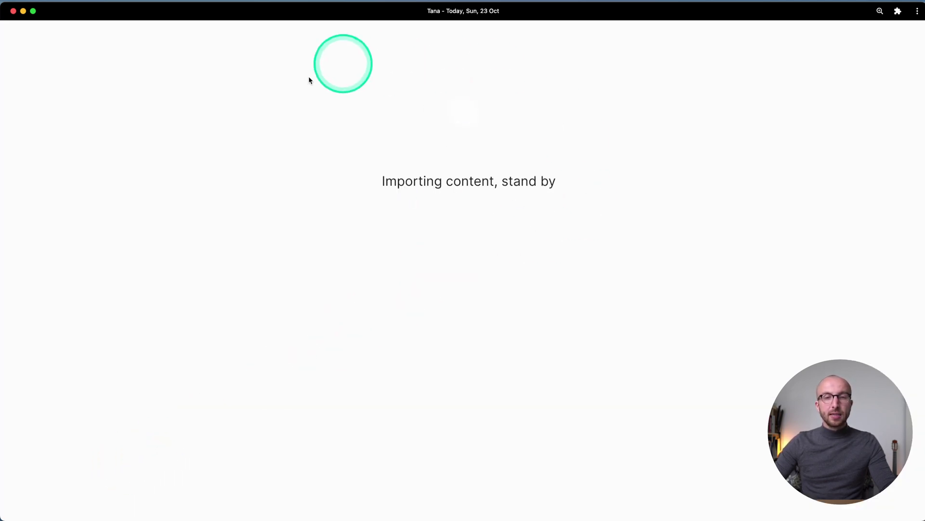
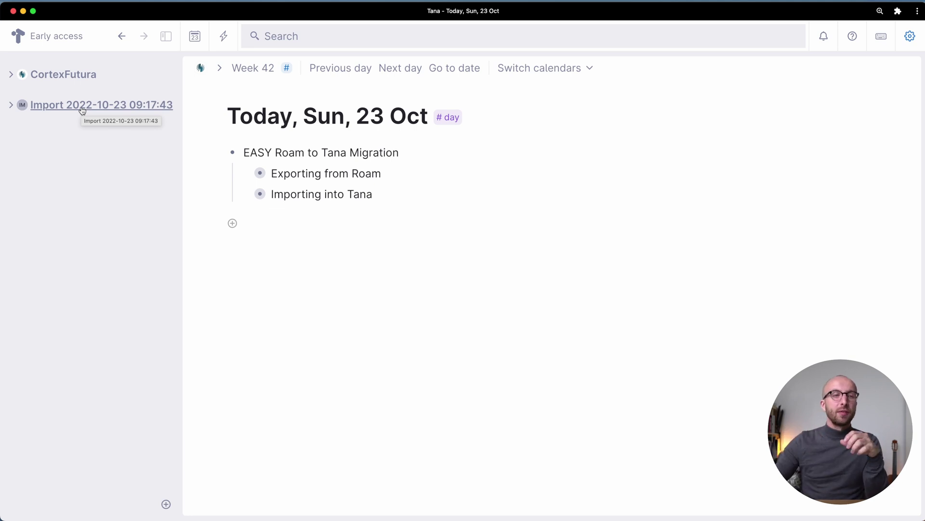
Open the newly imported workspace and rename it to the owner's first name followed by "Roam"
click(11, 75)
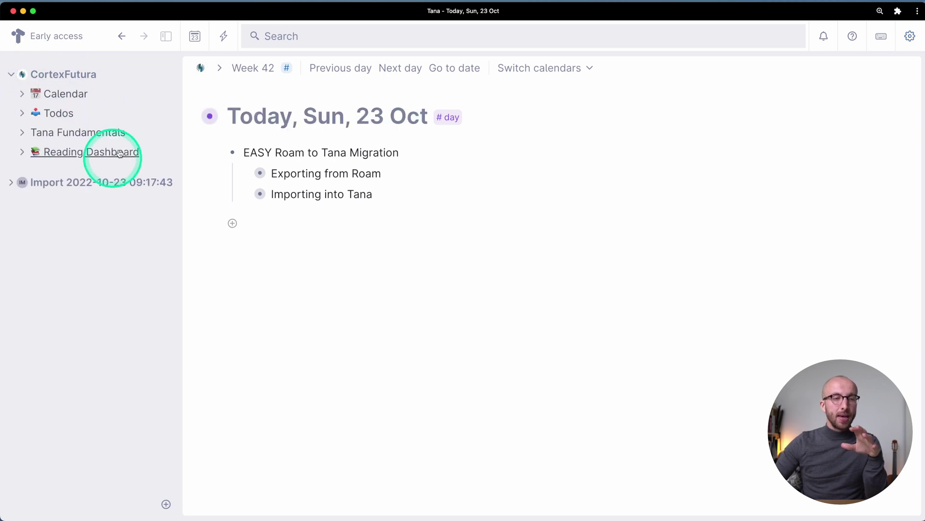
click(11, 75)
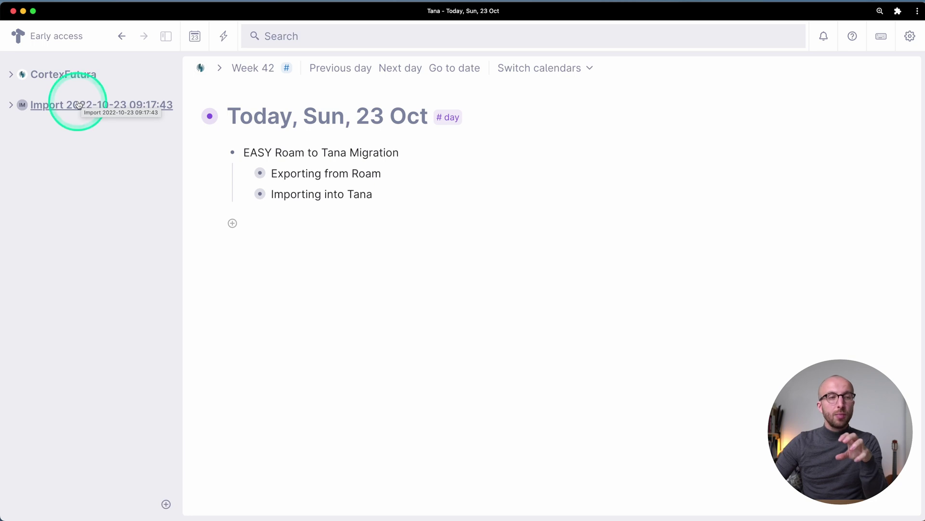
click(78, 105)
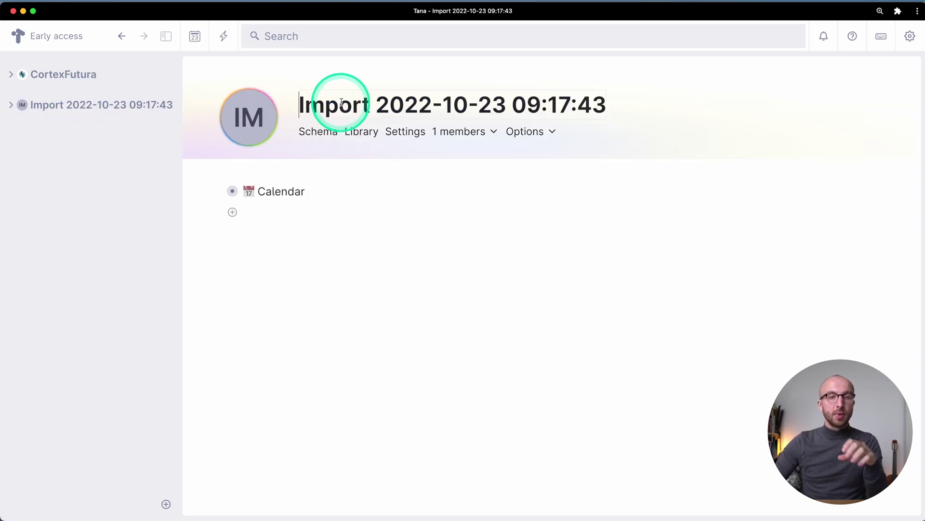
triple_click(340, 99)
text(Lukas Roam)
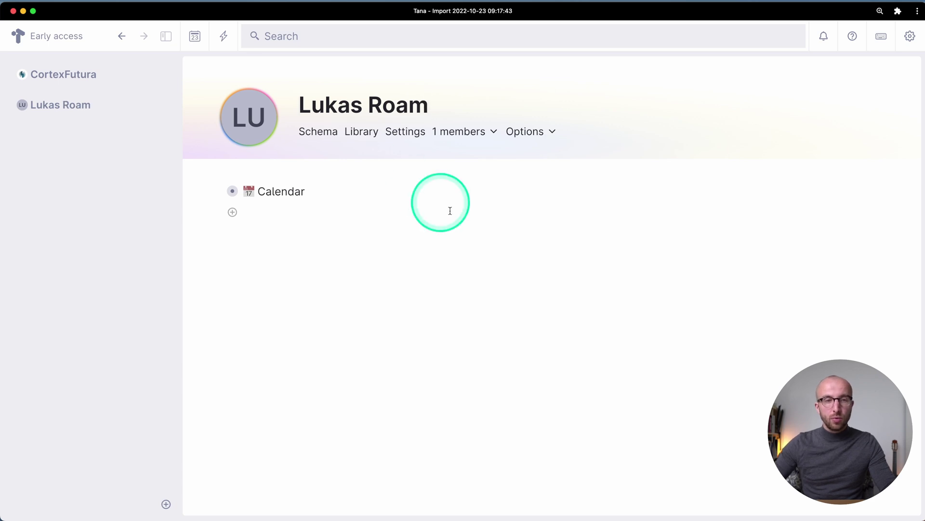
click(405, 223)
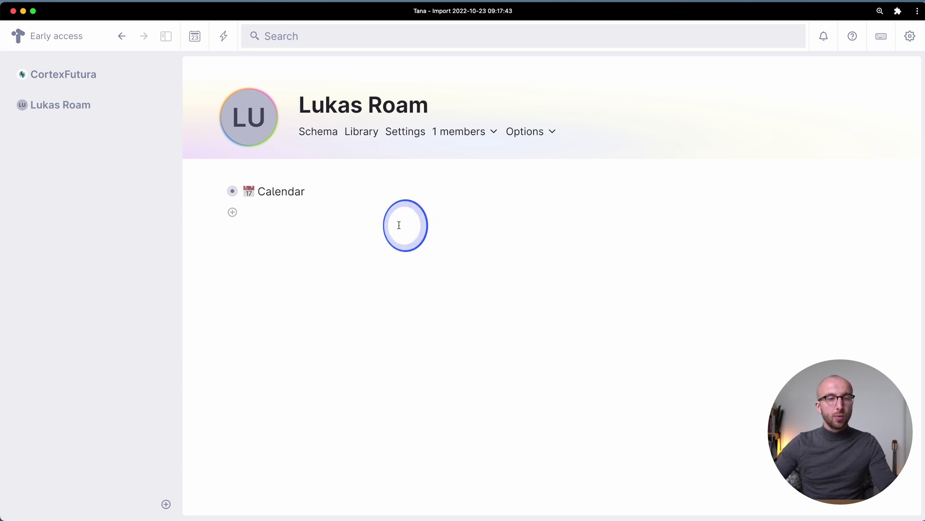
Expand the imported Calendar's 2022 and 2021 nodes, and open Fri, 28 Jan under Week 04 to view its questions
click(217, 191)
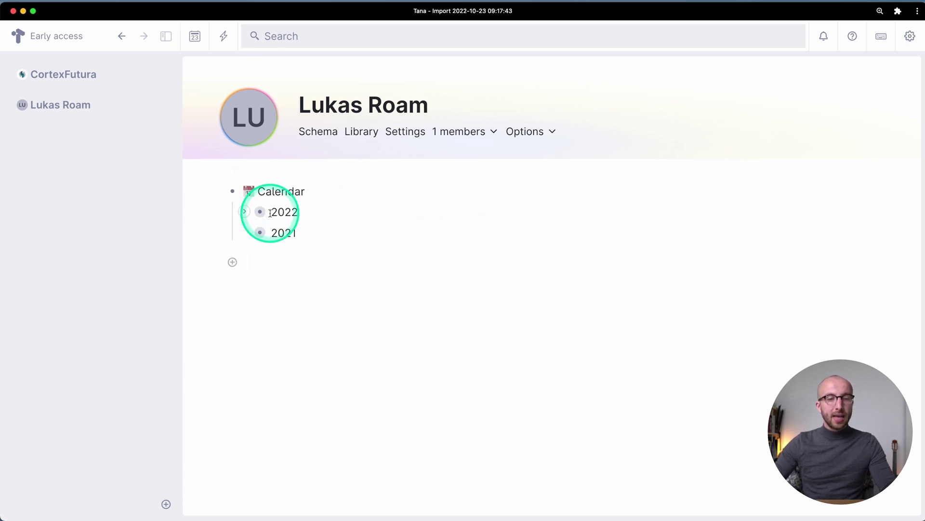
click(245, 212)
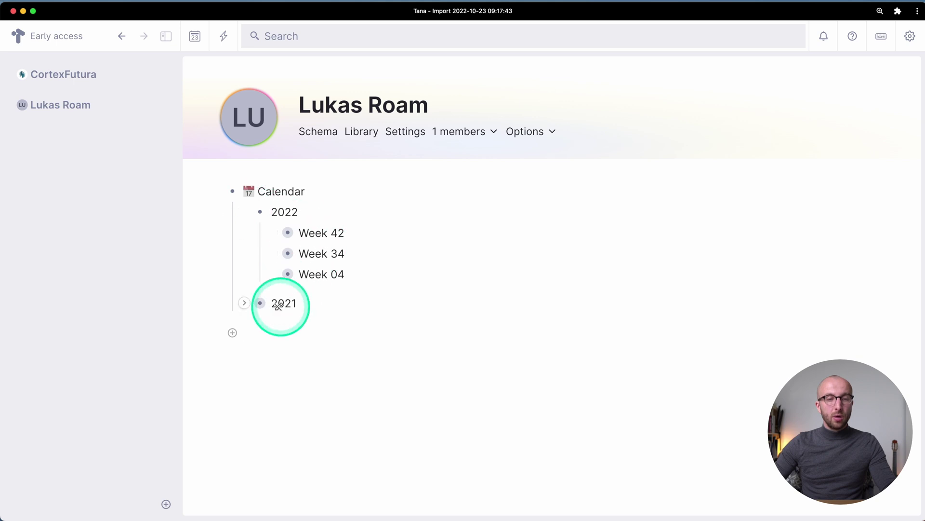
click(247, 304)
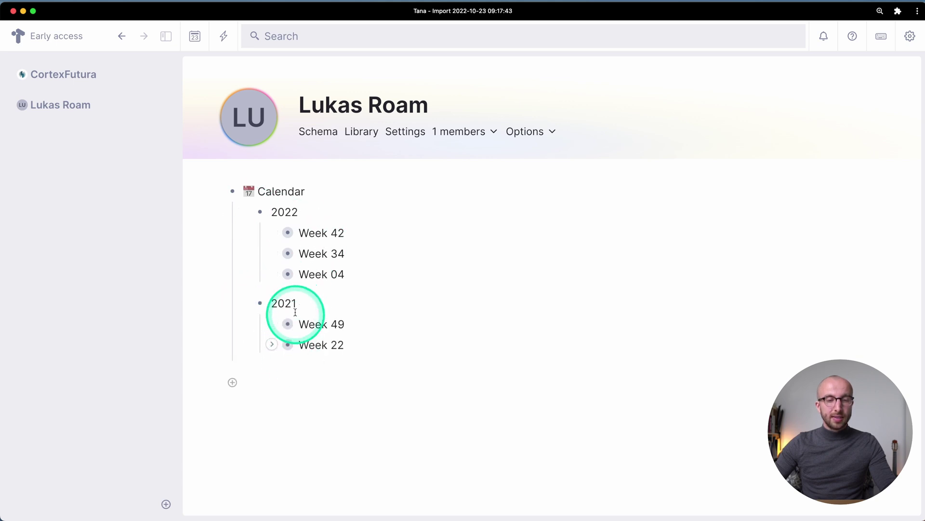
click(273, 274)
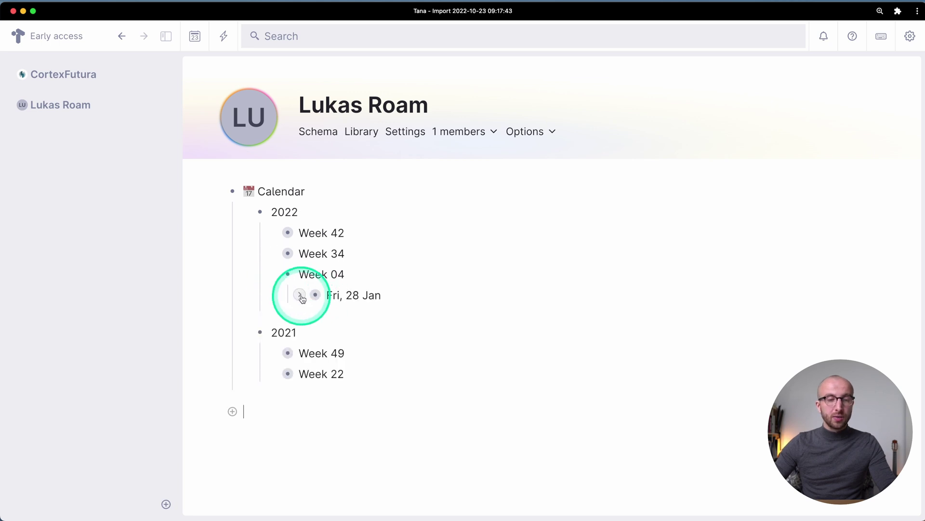
click(316, 295)
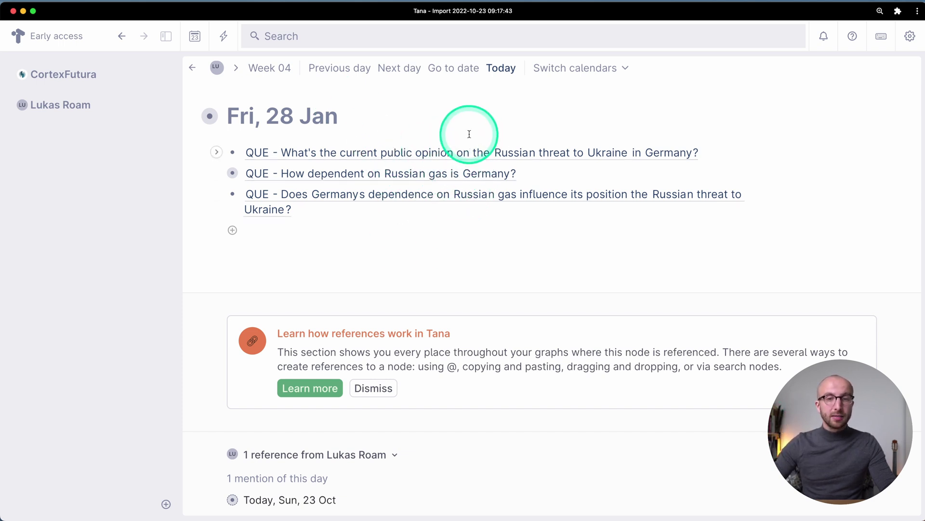
Return to the imported workspace, view the Sun, 23 Oct day under Week 42, and follow its reference to Tue, 7 Dec 2021
click(217, 67)
click(273, 233)
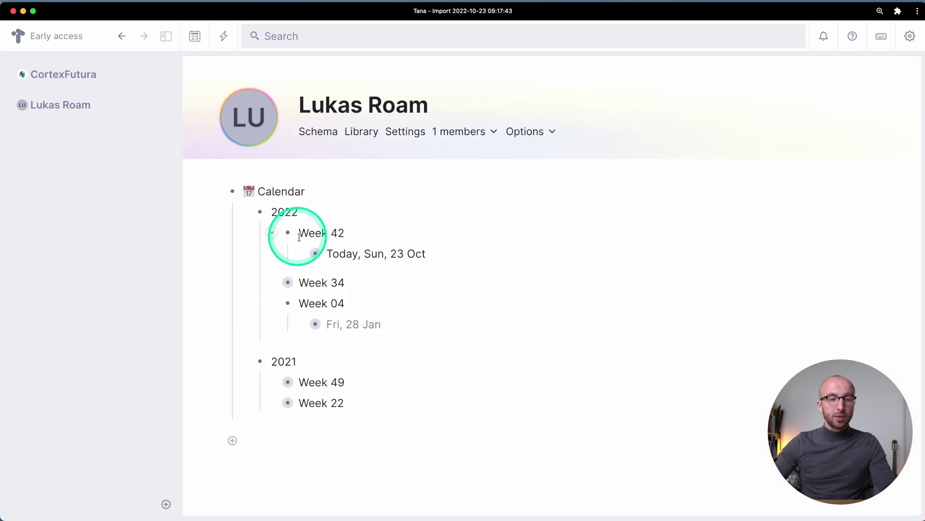
click(315, 254)
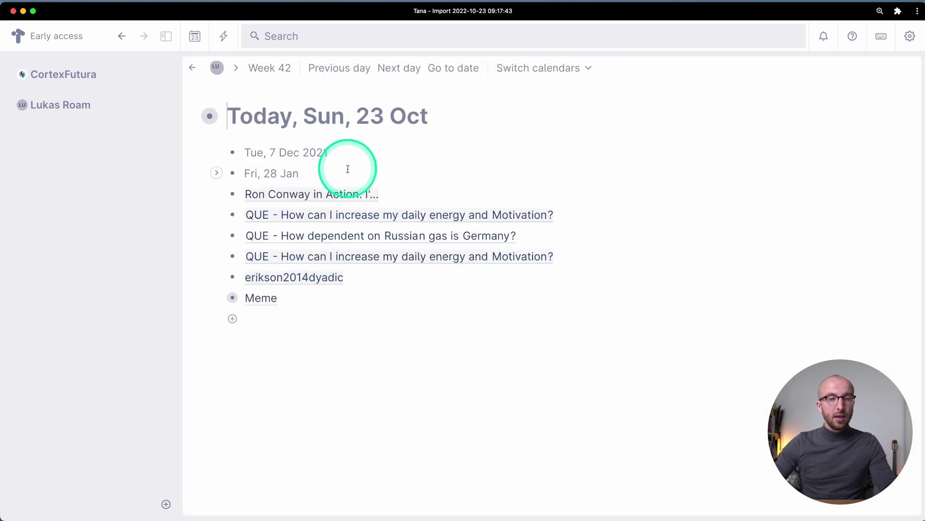
click(216, 152)
click(217, 152)
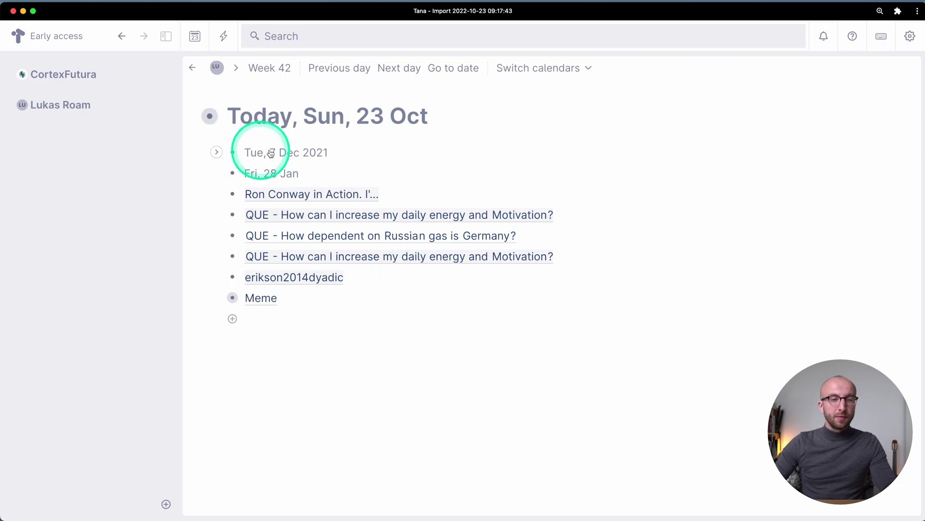
click(260, 151)
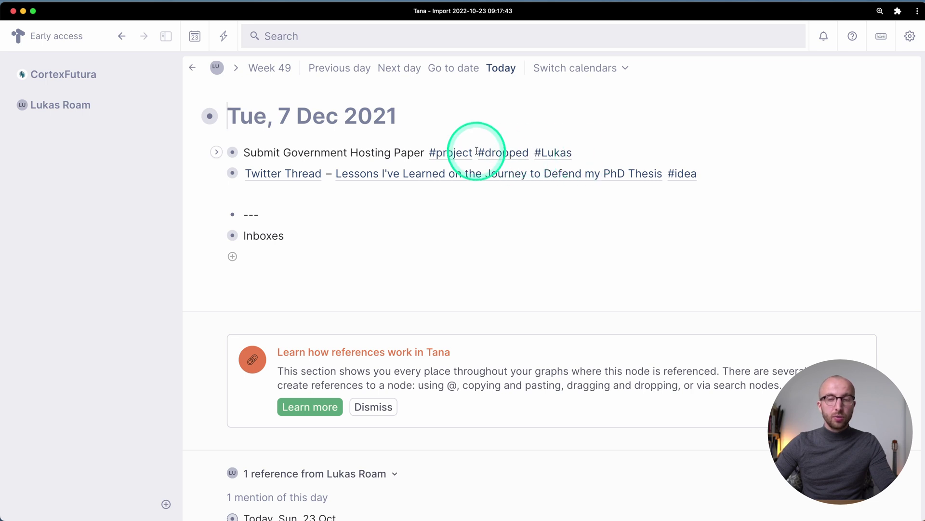
Examine the Submit Government Hosting Paper node's Tasks query and nested Details text, then collapse the node
click(216, 153)
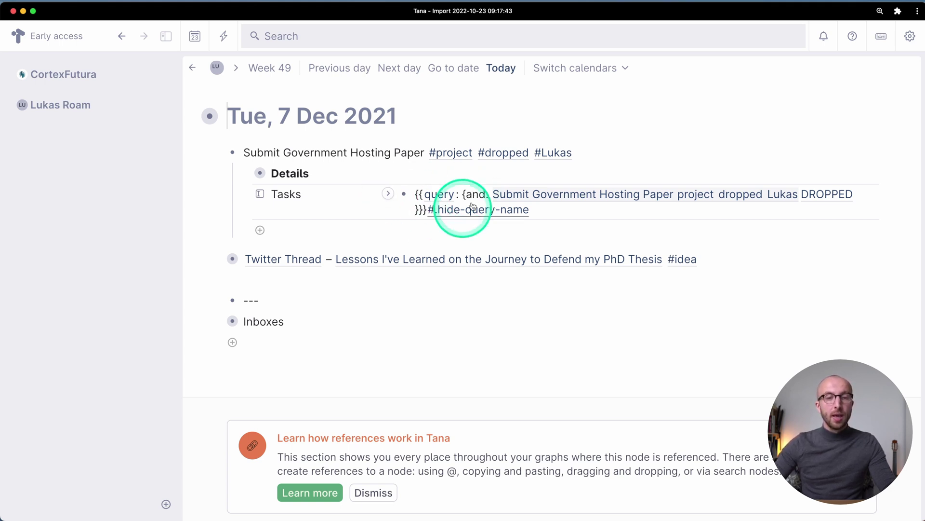
click(246, 173)
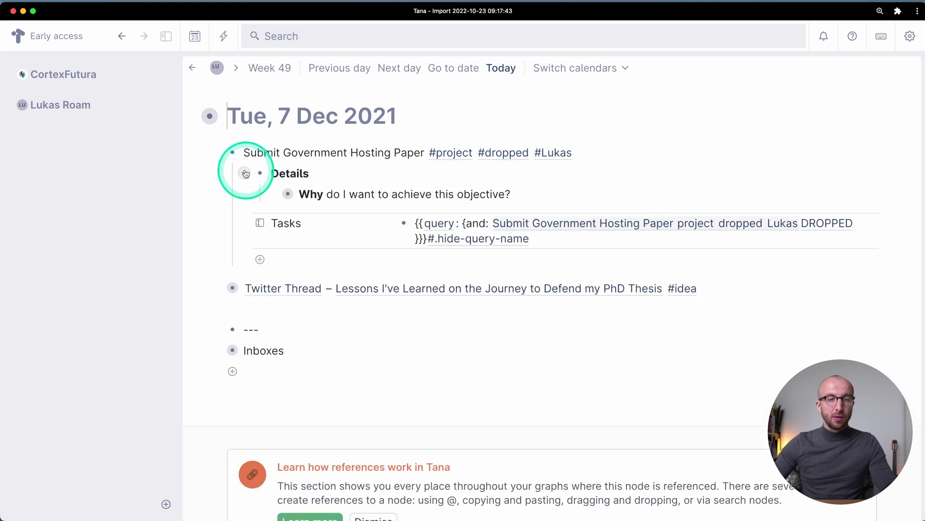
click(273, 193)
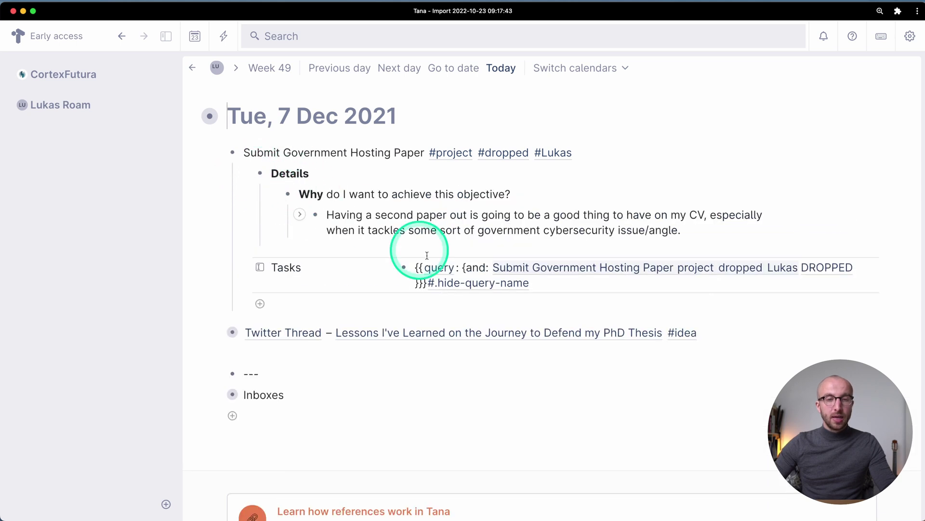
click(246, 173)
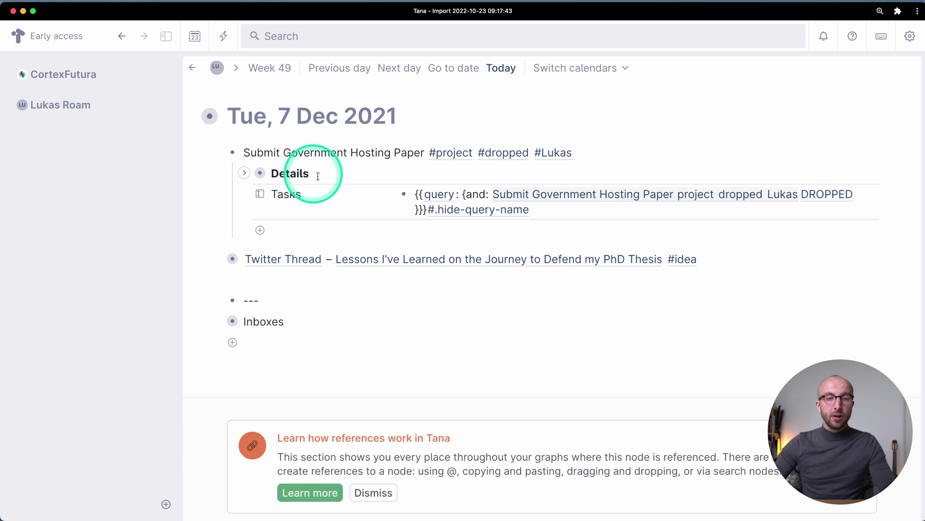
click(217, 153)
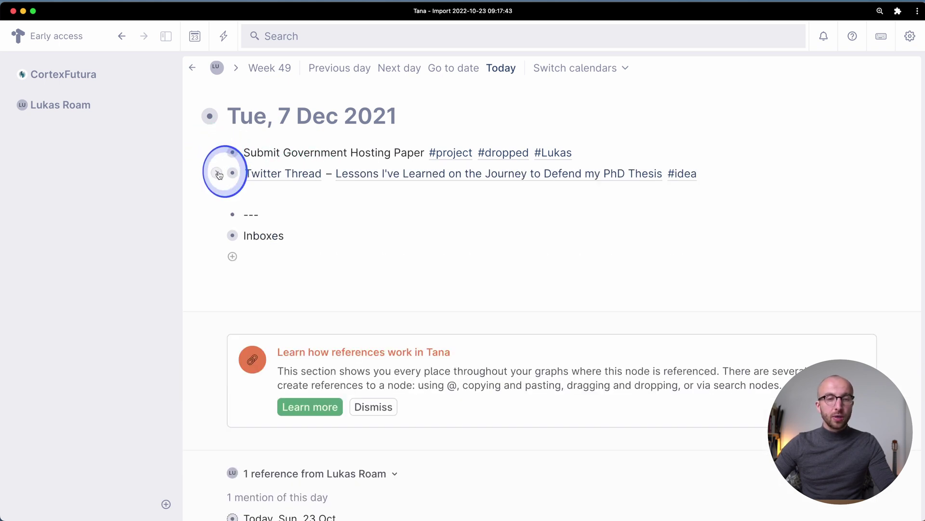
Expand the Twitter Thread node, bold "Learned" in its Title field to test the linked heading, and remove the bold again
click(217, 174)
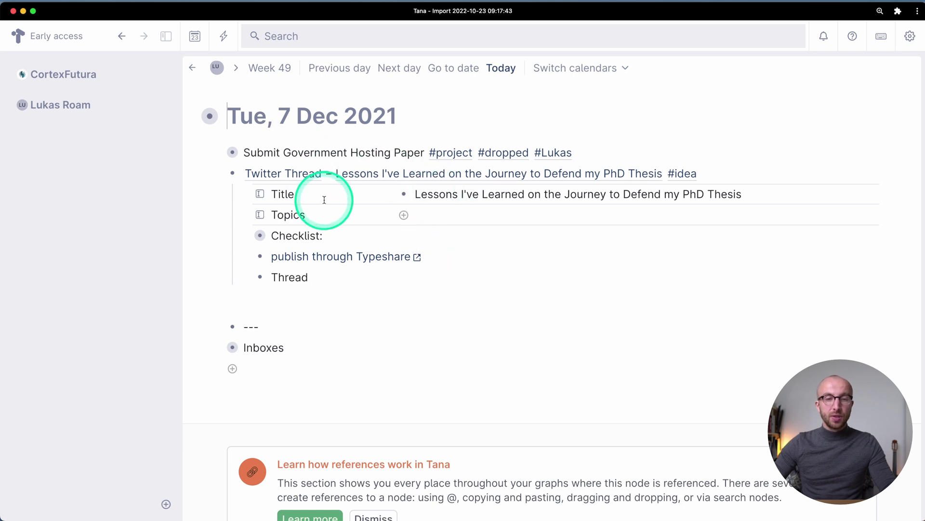
click(287, 194)
double_click(500, 195)
key(super+b)
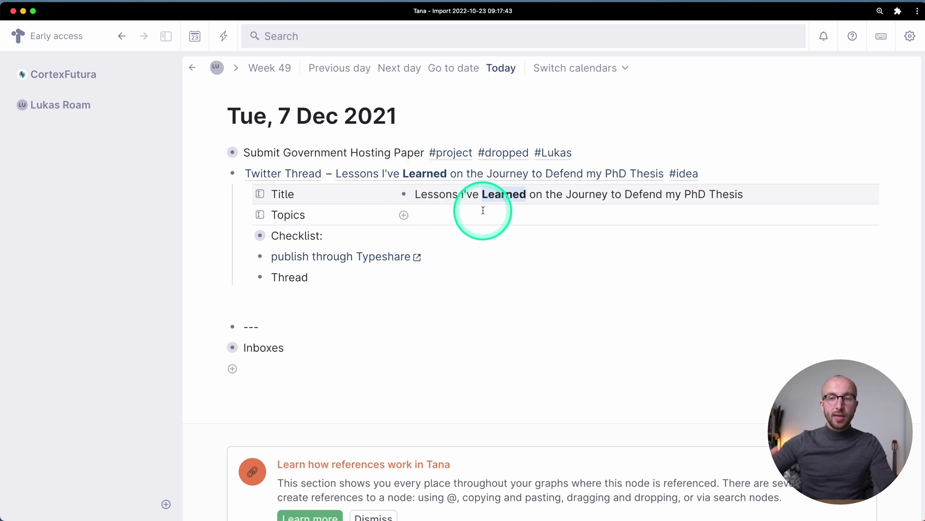
key(super+b)
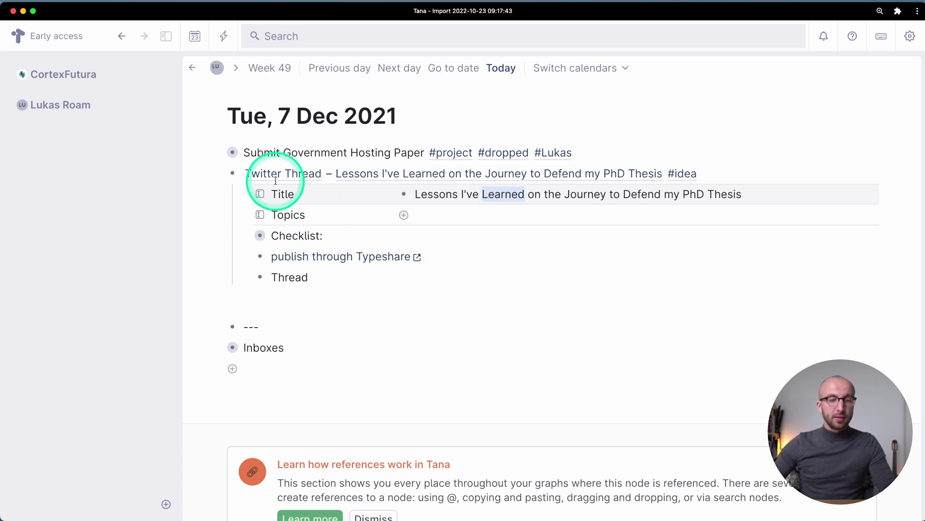
Return to Sun, 23 Oct, open the Ron Conway in Action page, and view its nested reference's metadata fields before collapsing them
click(192, 68)
click(313, 197)
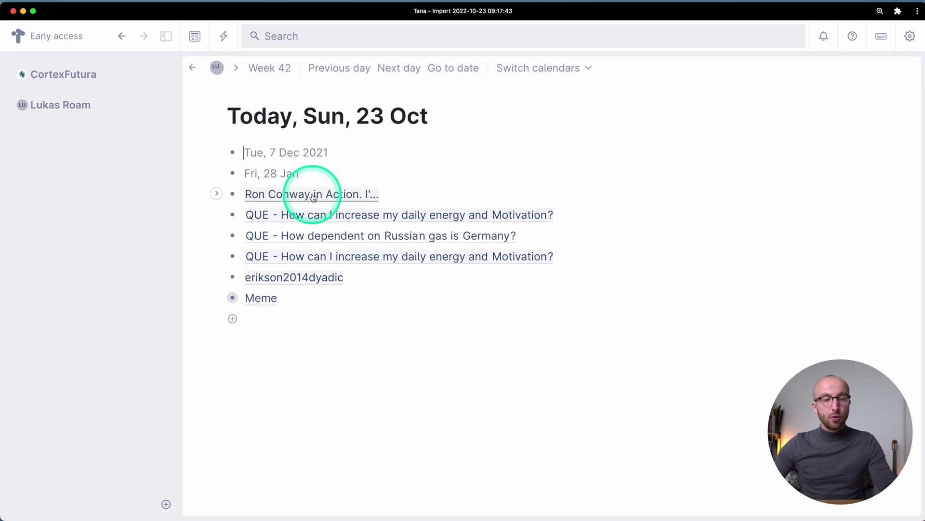
click(313, 196)
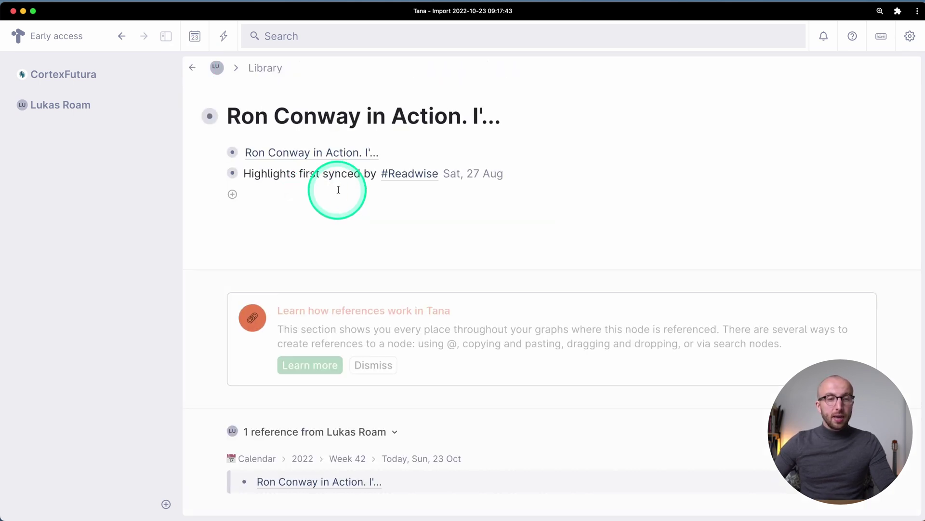
click(265, 70)
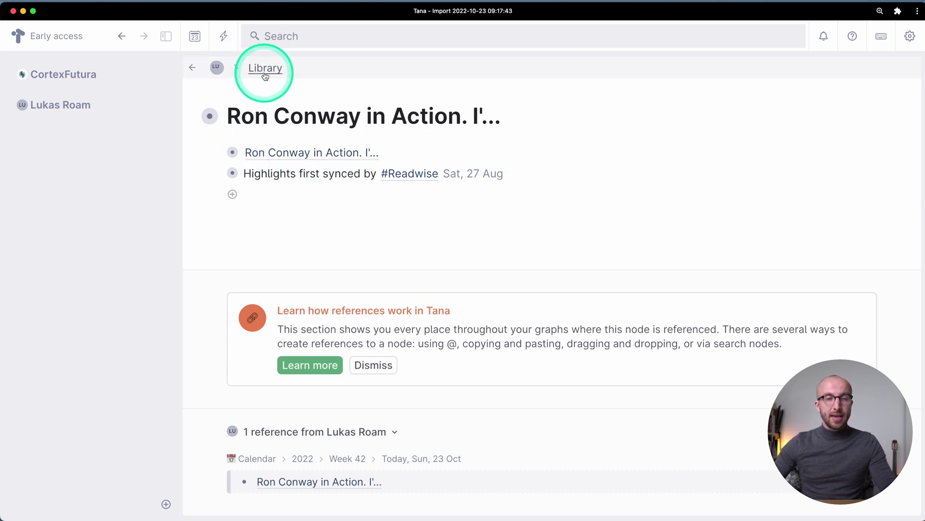
click(216, 152)
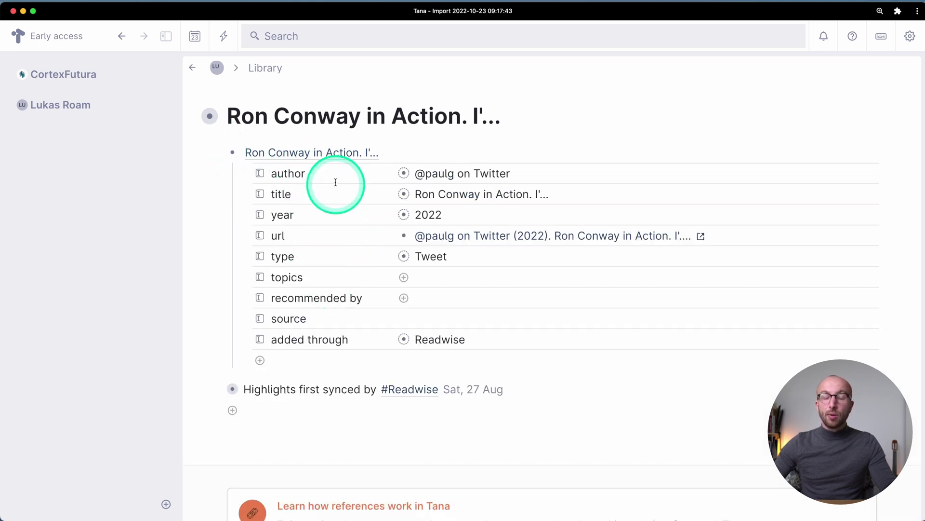
click(212, 154)
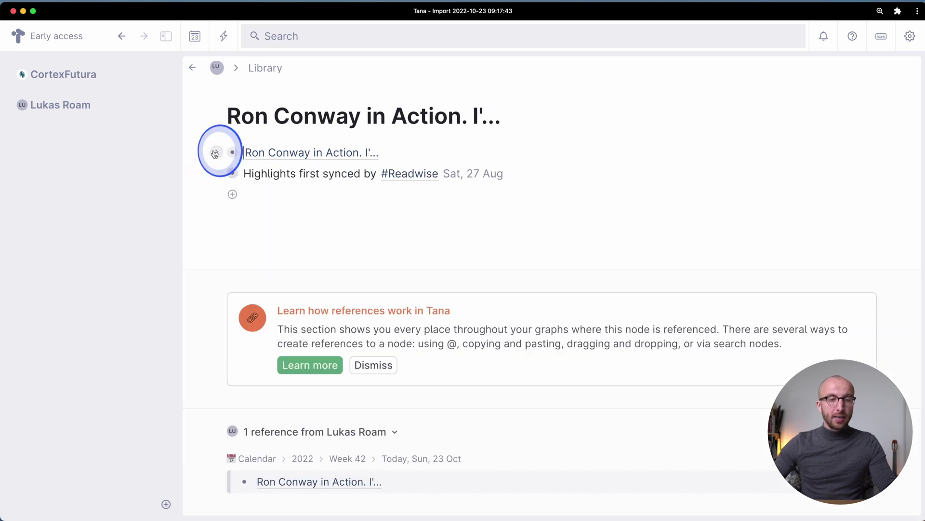
Expand the Readwise highlights and their quoted tweet, and view the nested image before collapsing it
click(217, 173)
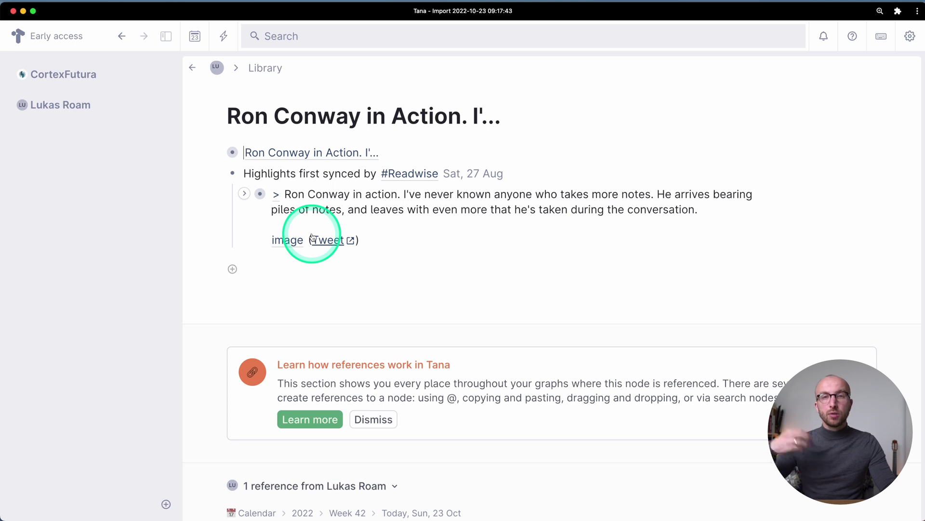
click(244, 194)
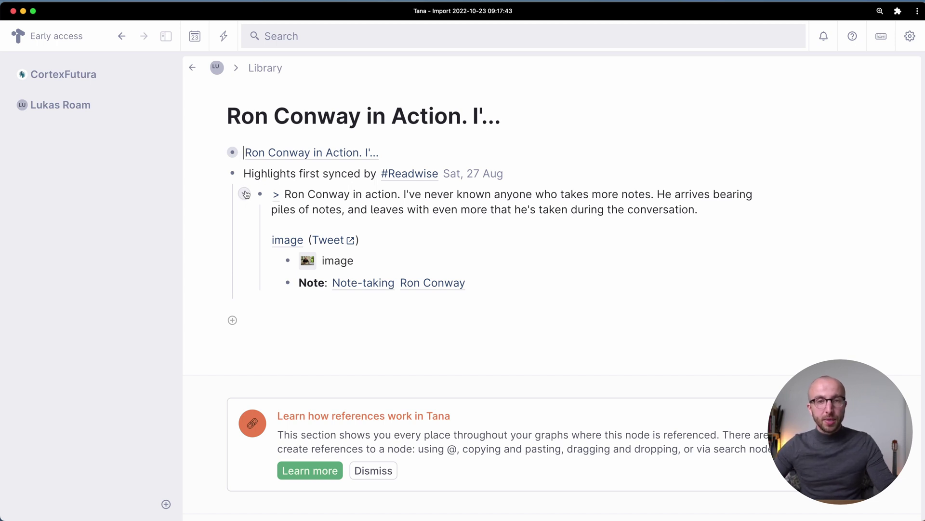
click(282, 208)
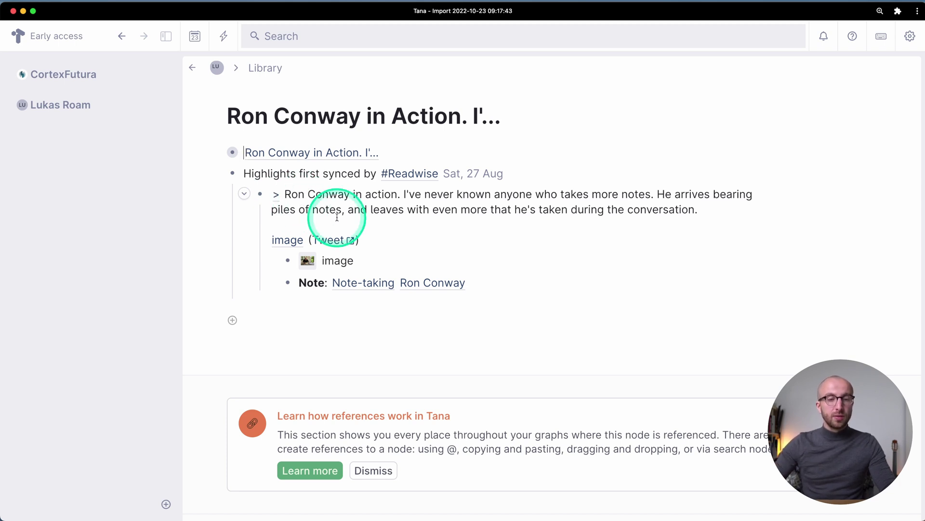
click(273, 263)
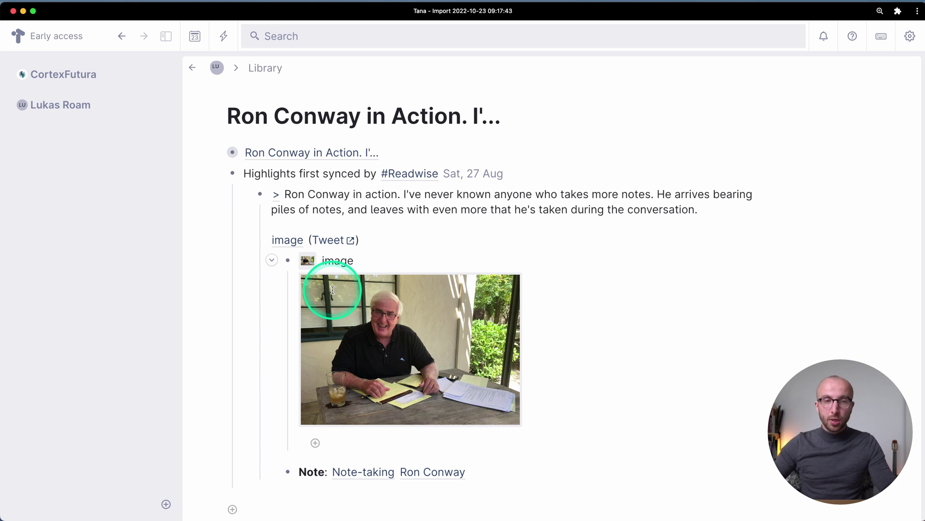
click(272, 260)
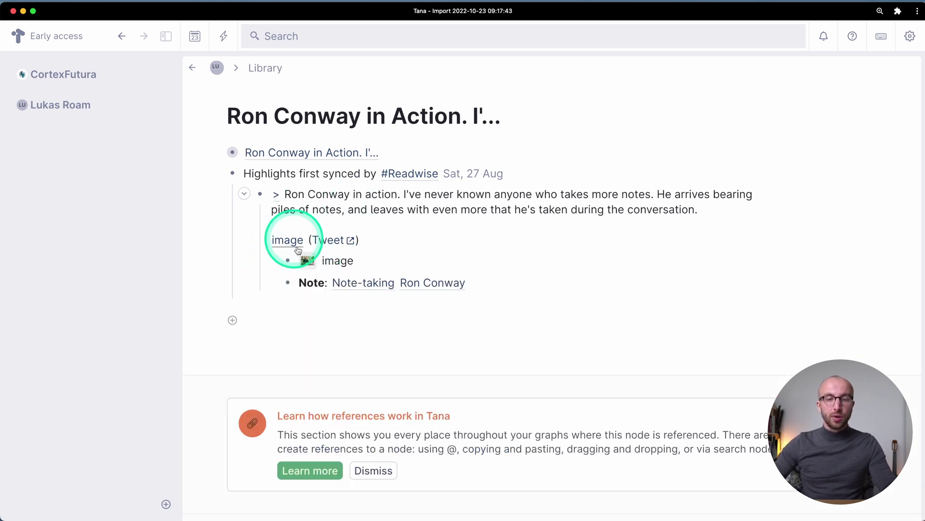
Return to Sun, 23 Oct, open the first daily energy and Motivation question, and expand its Synthesis and Themes & Claims nodes
click(192, 68)
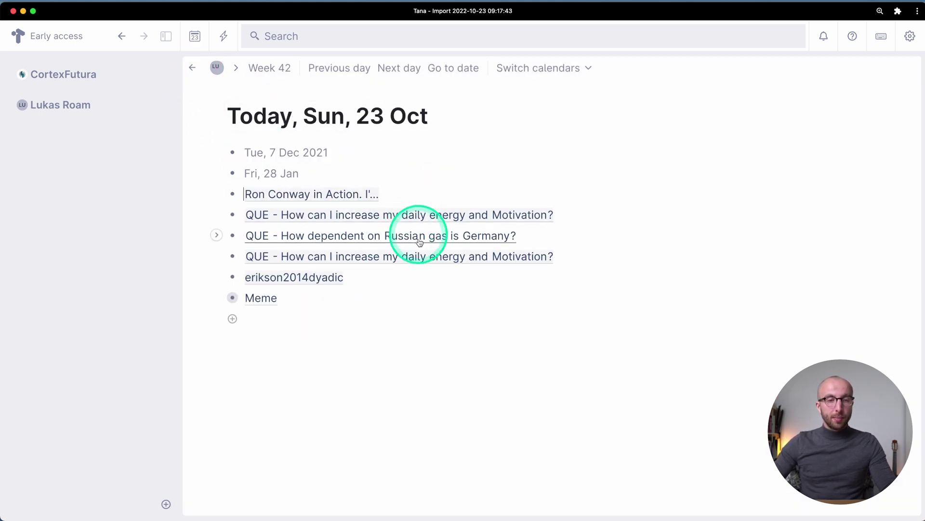
click(386, 219)
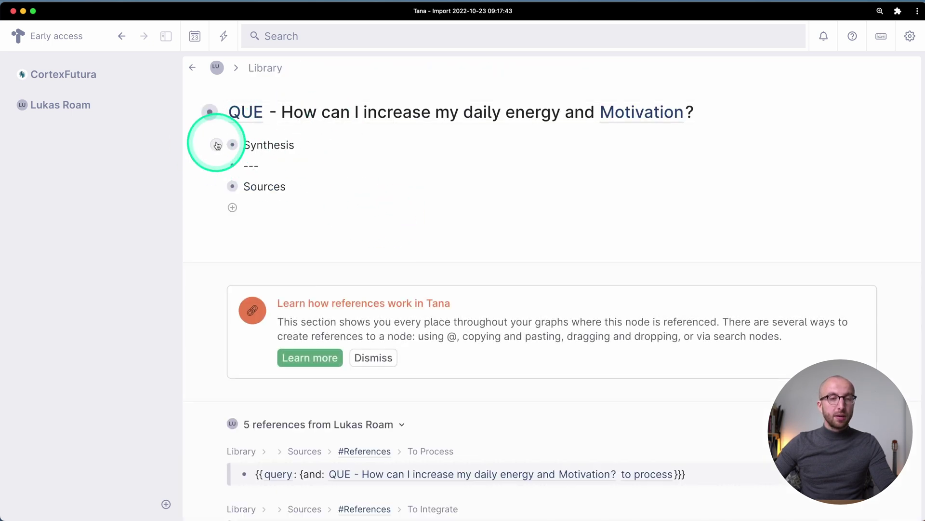
click(217, 145)
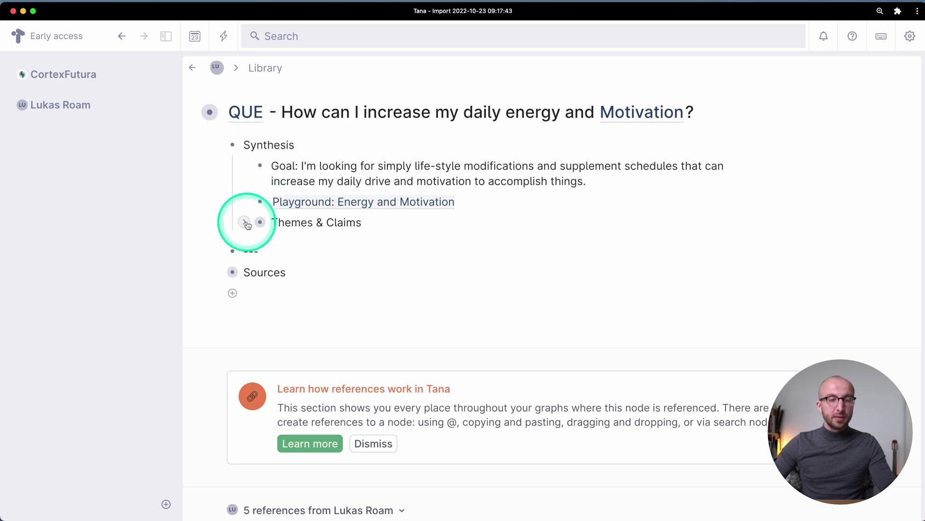
click(245, 223)
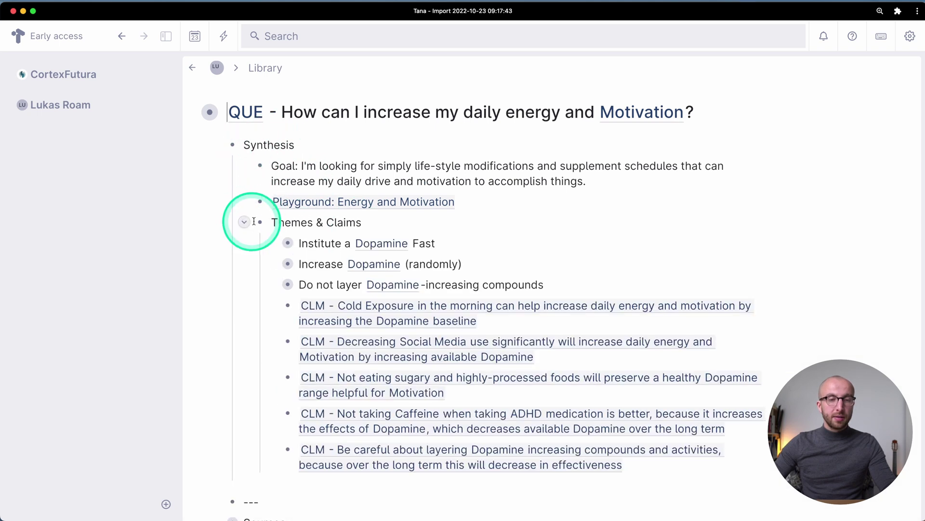
Open the Playground: Energy and Motivation page and examine its elements, including the source and target under Informed By
click(375, 202)
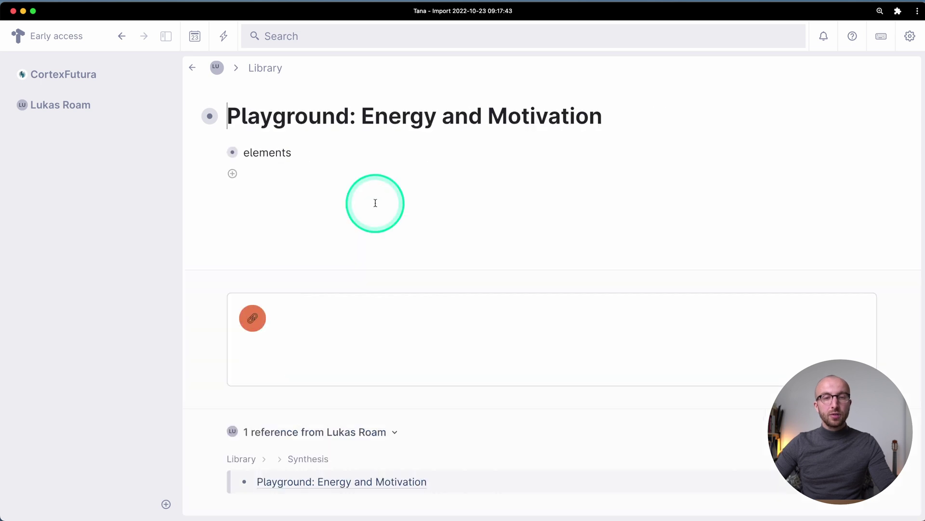
click(217, 153)
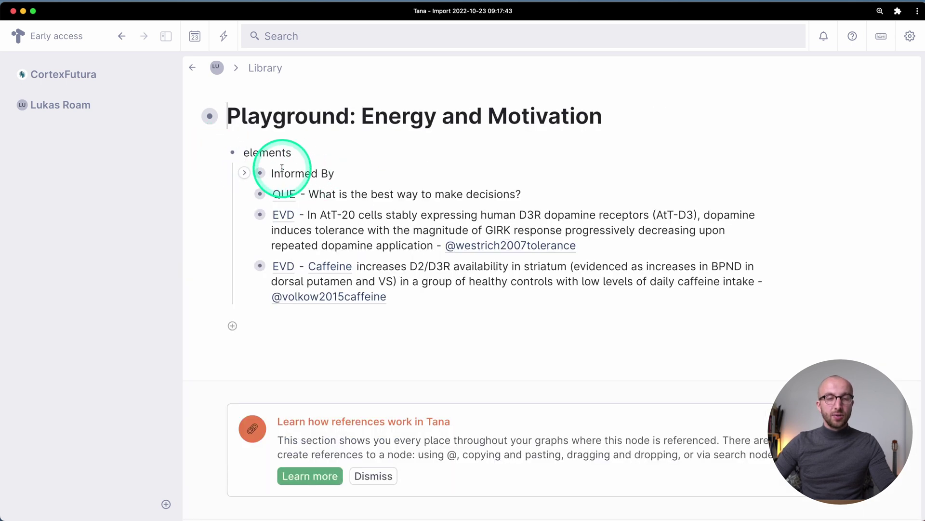
click(244, 173)
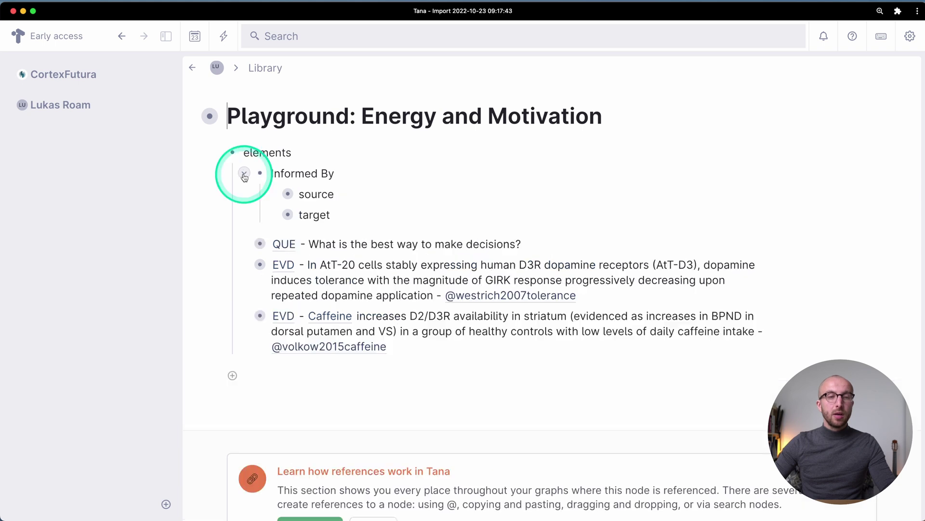
click(271, 194)
click(271, 193)
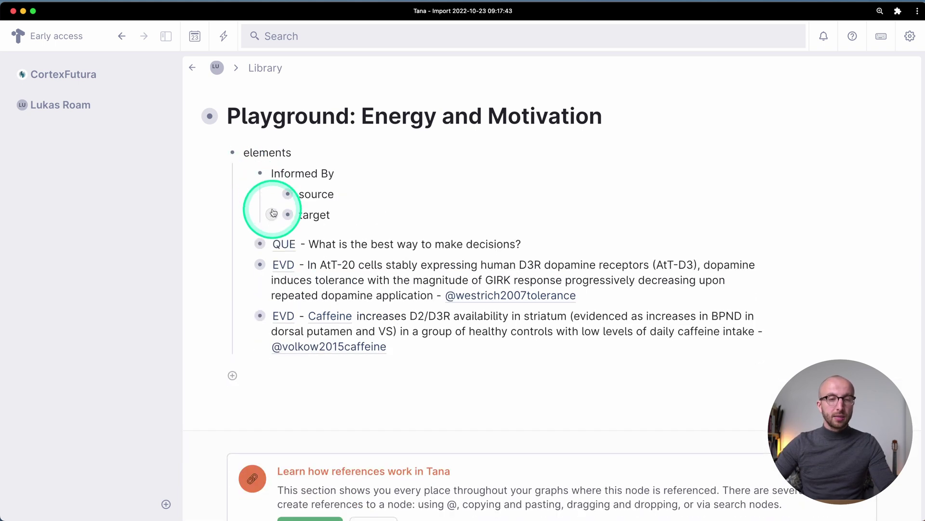
click(271, 215)
click(271, 214)
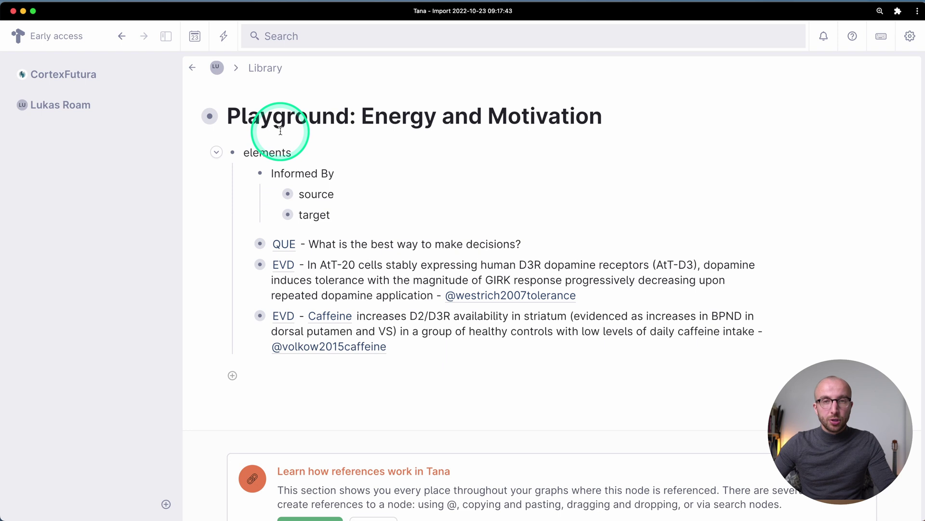
Open erikson2014dyadic from Sun, 23 Oct, compare its Metadata attribute with the same page in Roam, and return to Tana
click(193, 67)
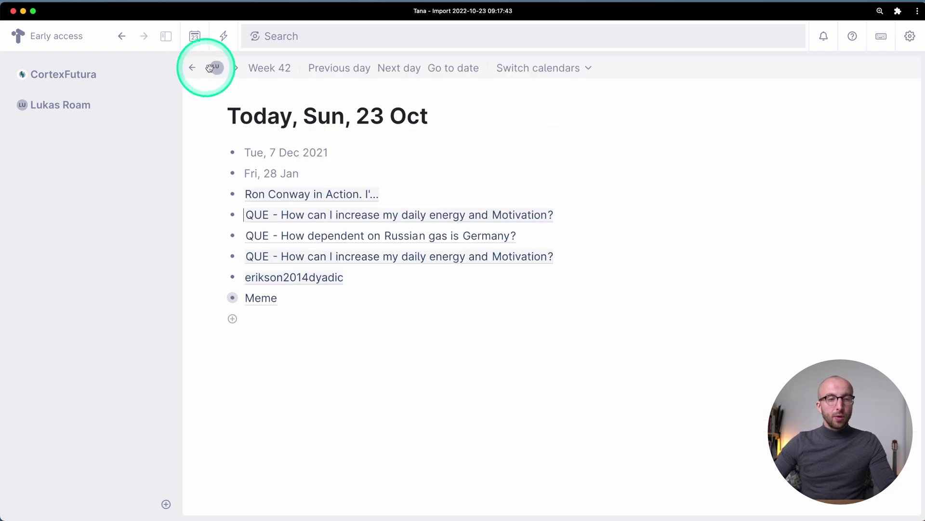
click(305, 279)
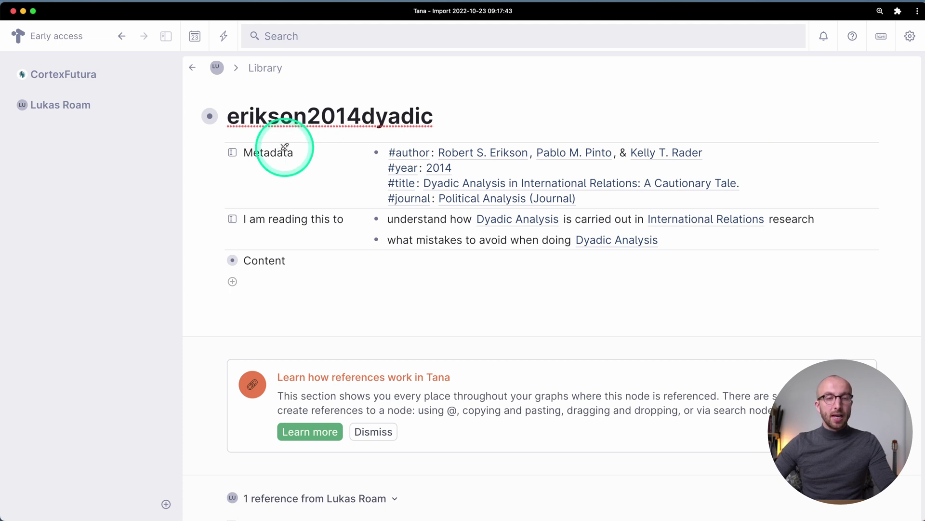
key(super+Tab)
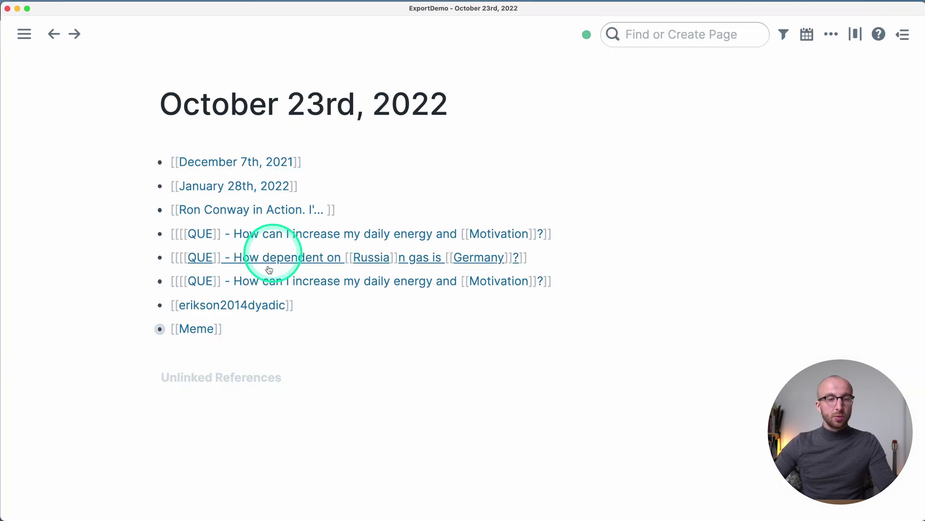
click(258, 307)
drag(244, 155, 181, 159)
click(242, 158)
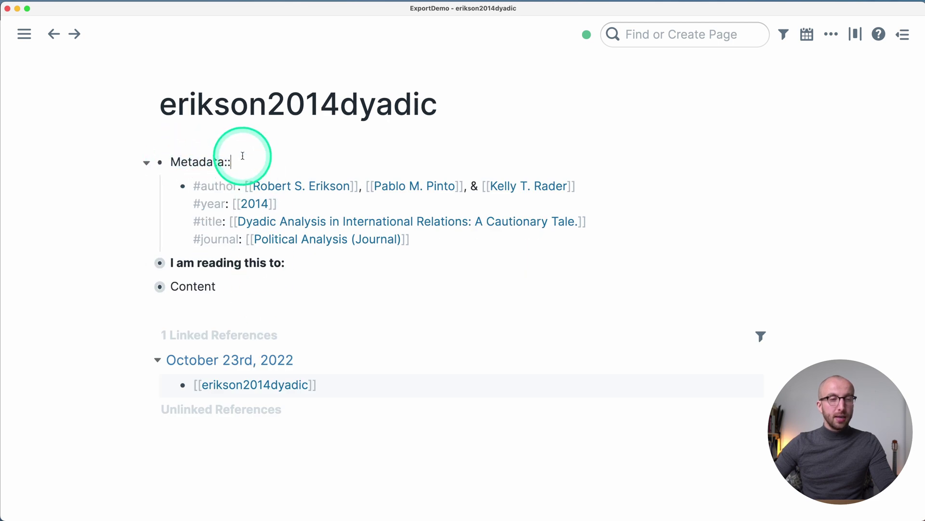
key(super+Tab)
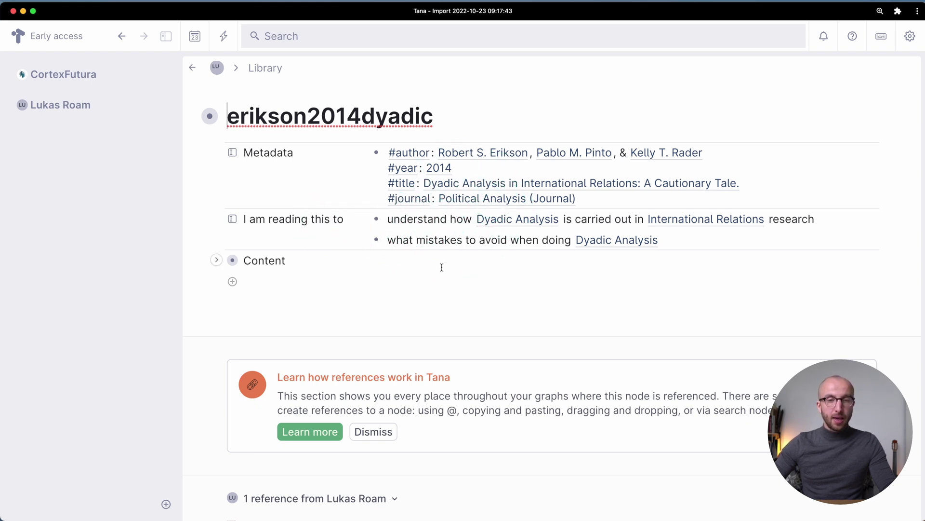
Open the Dyadic Analysis page and examine its references, including the erikson2014dyadic entries that appear under "I am reading this to"
click(532, 221)
scroll(398, 392, down, 5)
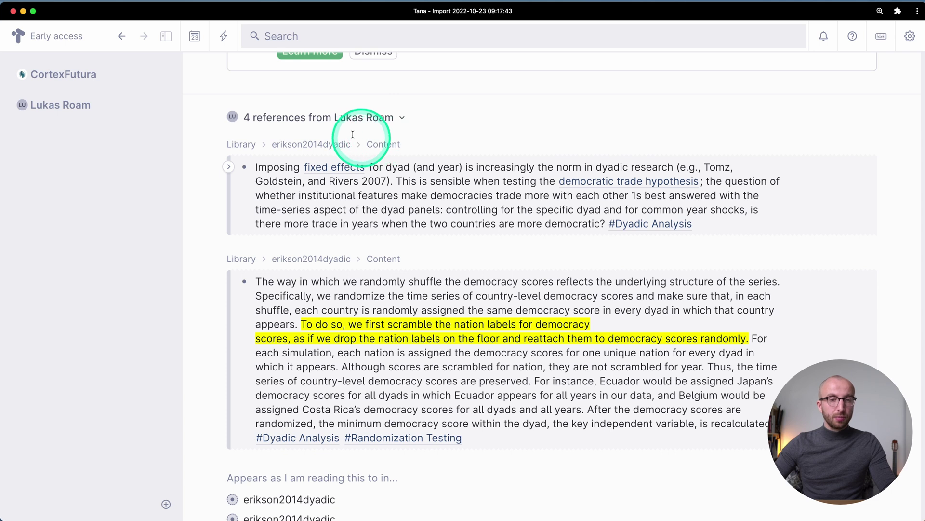
scroll(392, 382, down, 3)
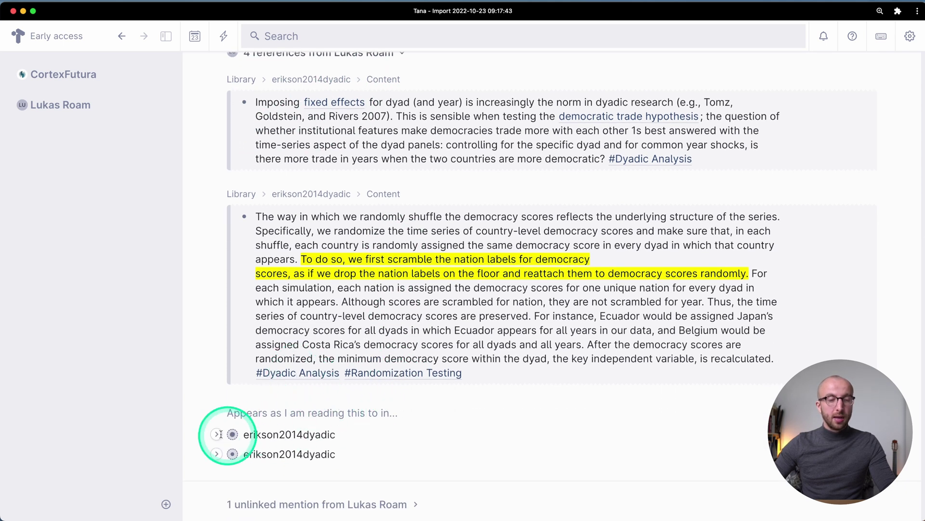
click(216, 435)
scroll(211, 433, down, 8)
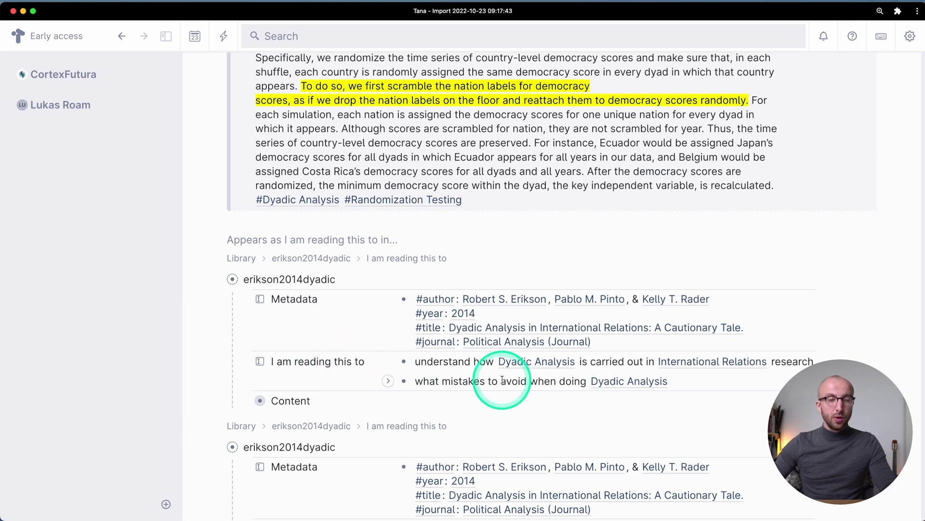
click(216, 279)
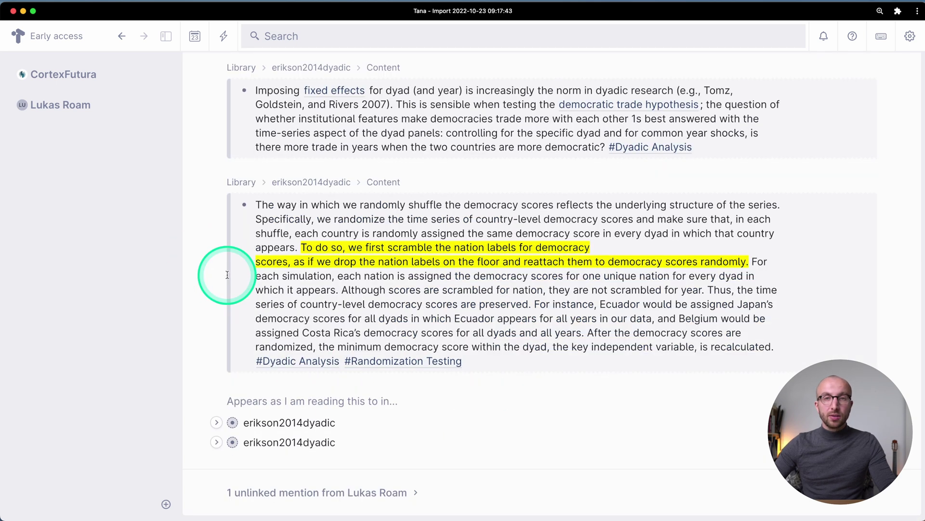
scroll(227, 275, up, 5)
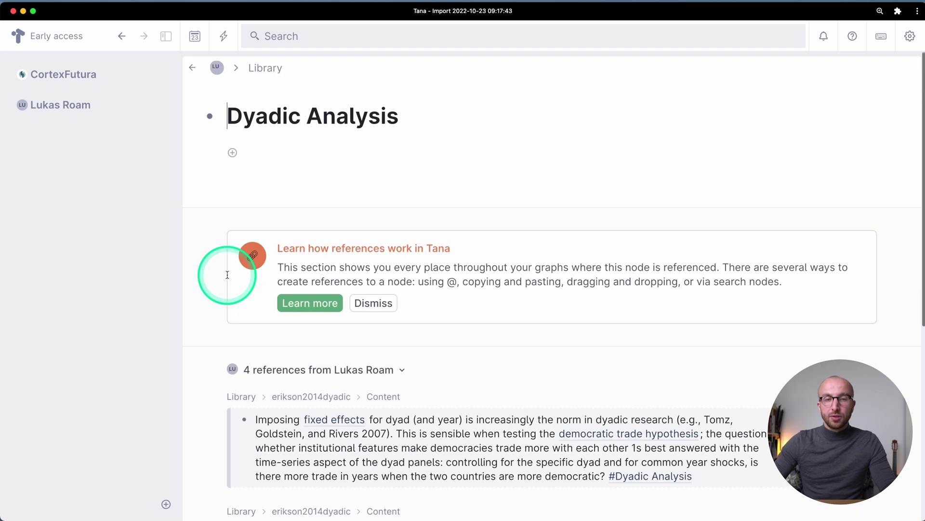
Return through erikson2014dyadic to Sun, 23 Oct, and expand the Meme node
click(191, 67)
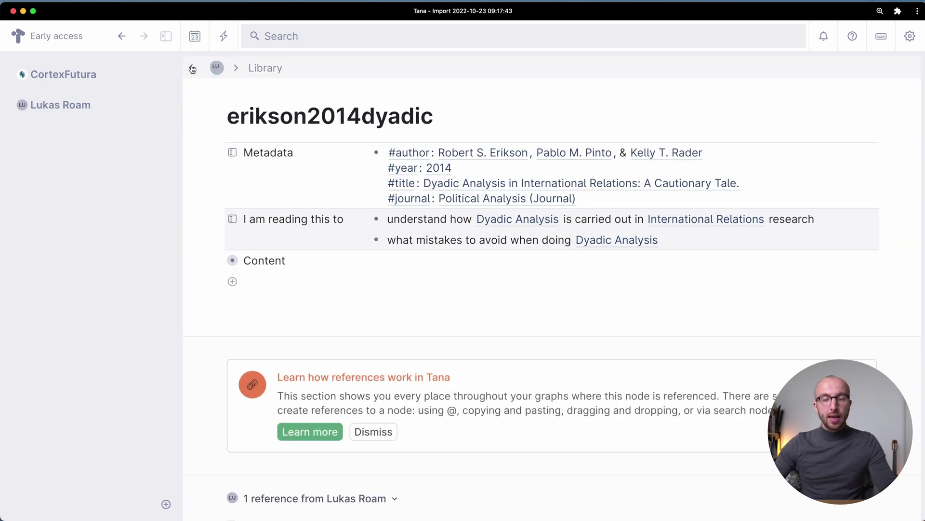
click(192, 68)
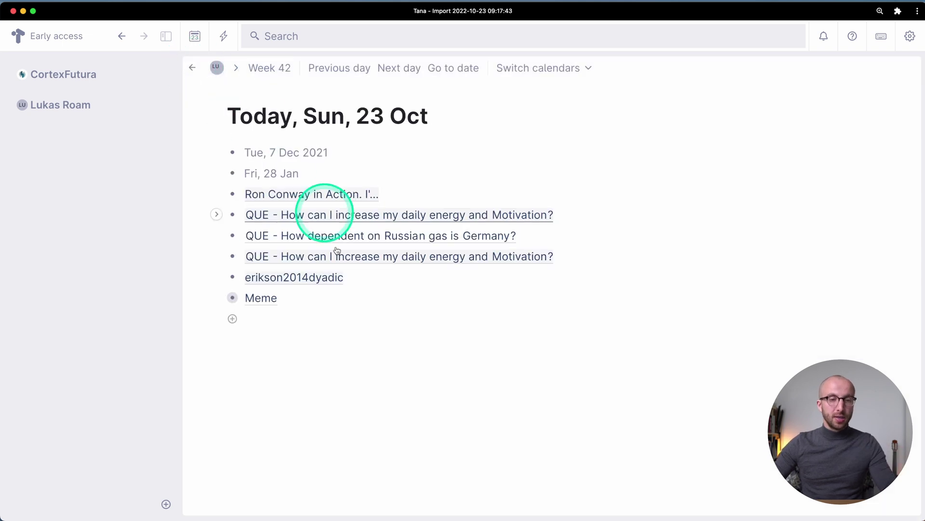
click(217, 297)
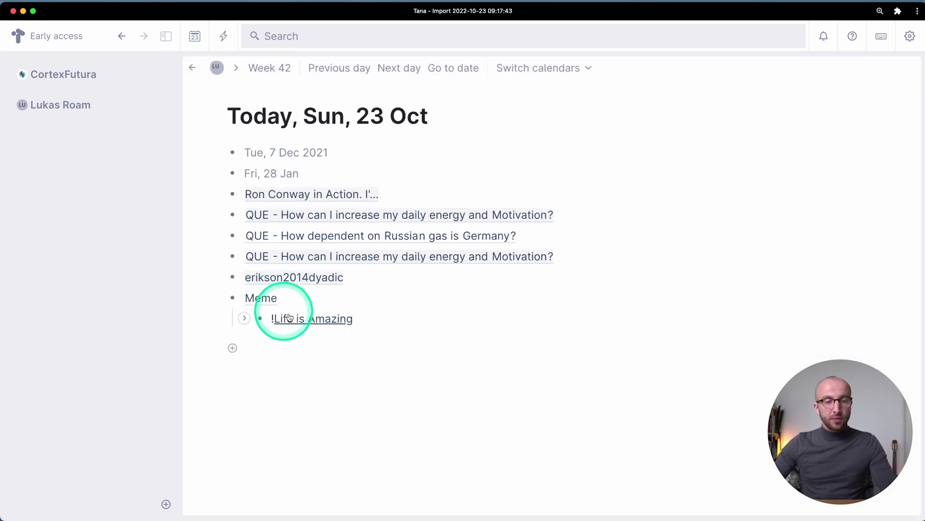
Examine the "!Life is Amazing" node under Meme, open its linked image, and return to collapse the Meme node
click(314, 351)
click(326, 321)
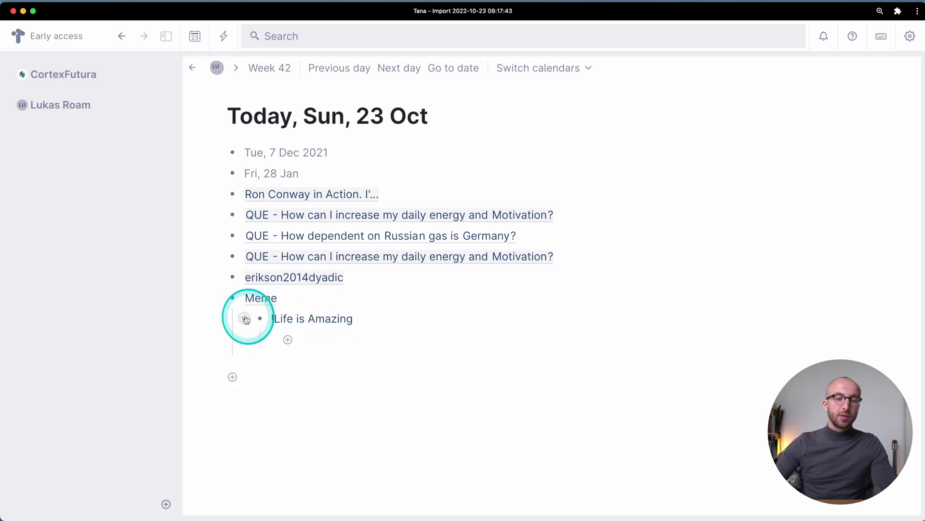
click(311, 318)
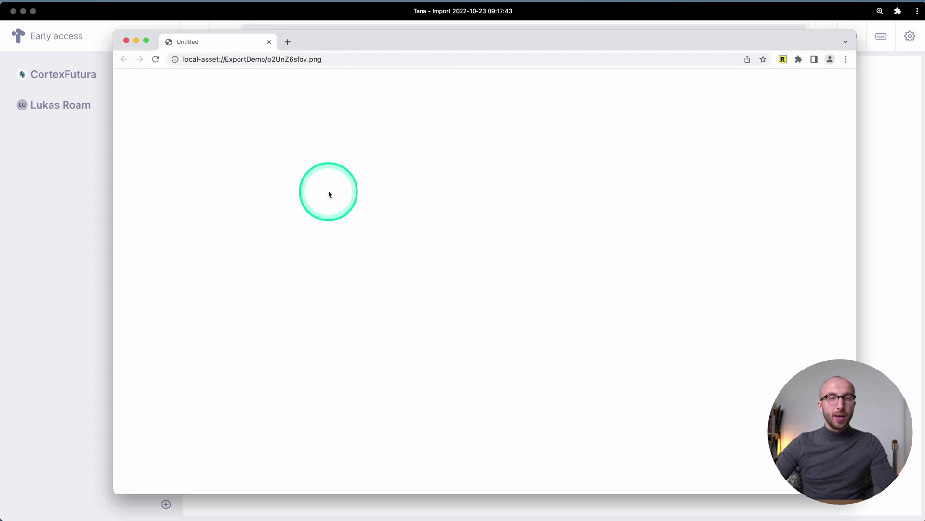
click(219, 59)
click(290, 114)
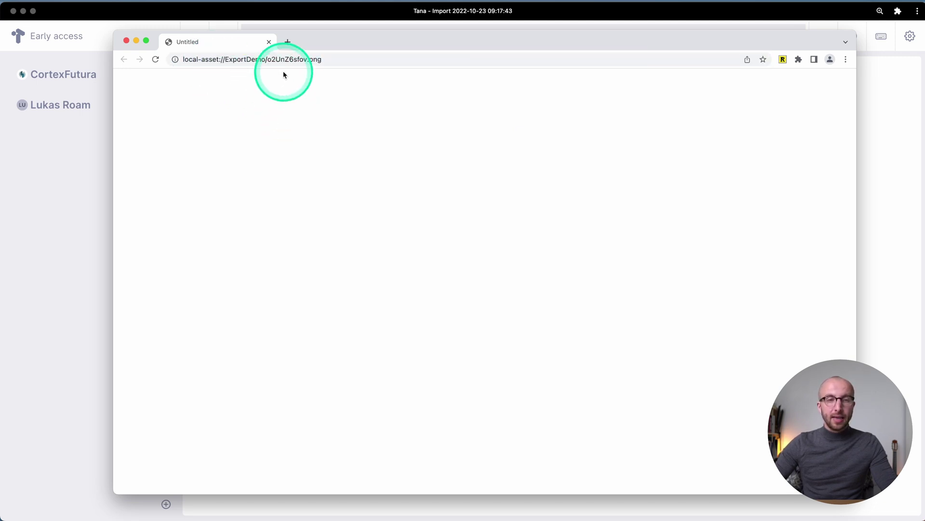
click(125, 41)
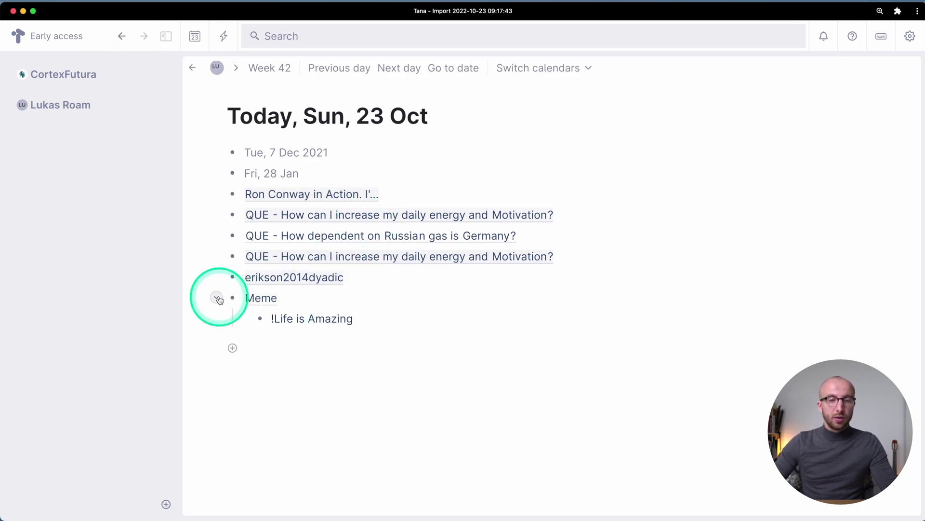
click(218, 298)
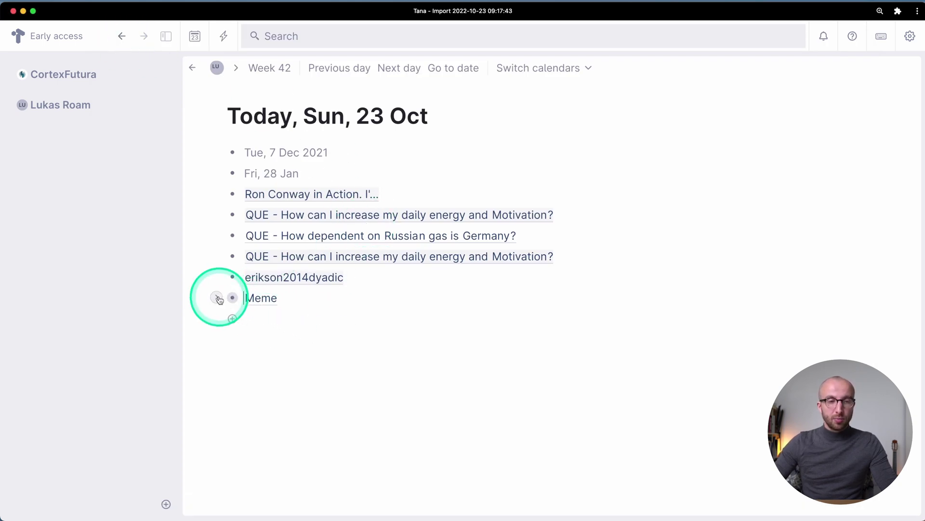
Open Today in the CortexFutura workspace, expand "Importing into Tana" and mark "Roam gets its own workspace" as done
click(70, 75)
click(307, 198)
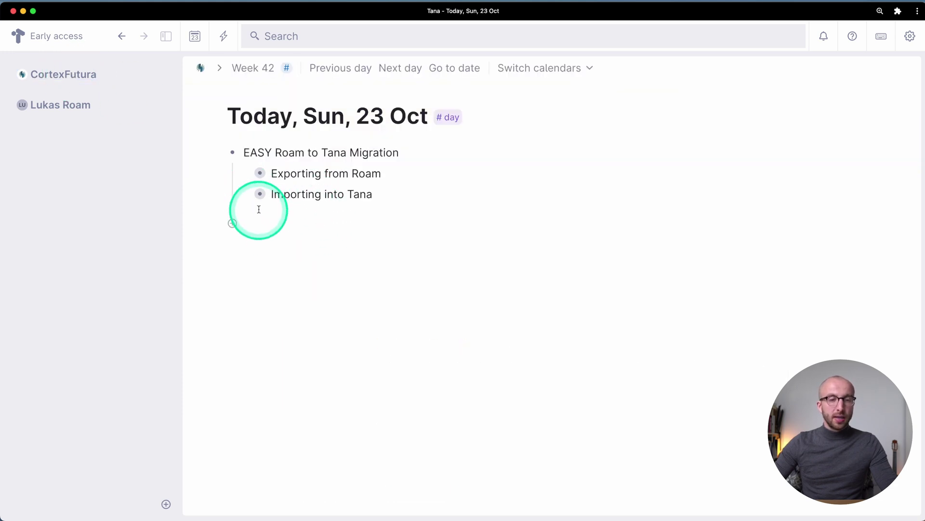
key(super+Down)
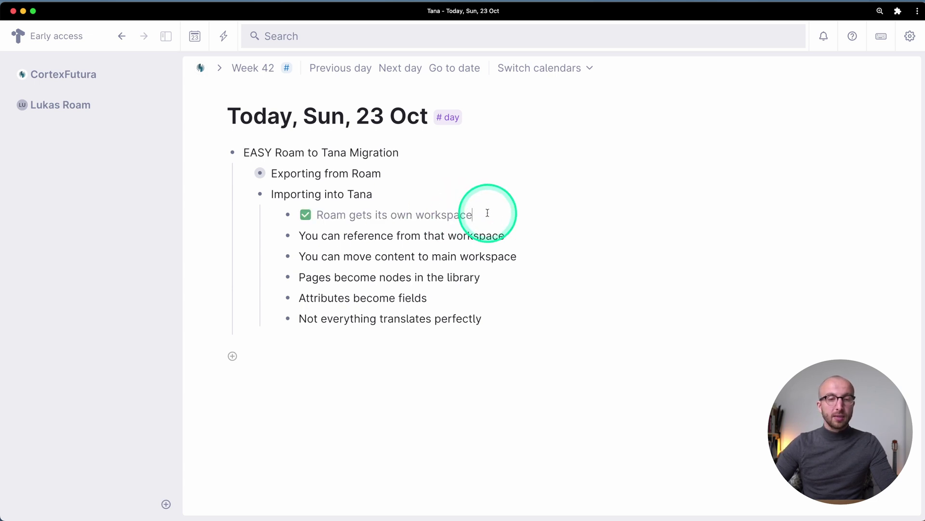
Add a child node under "You can reference from that workspace" and try to reference a node matching "dya"
click(530, 229)
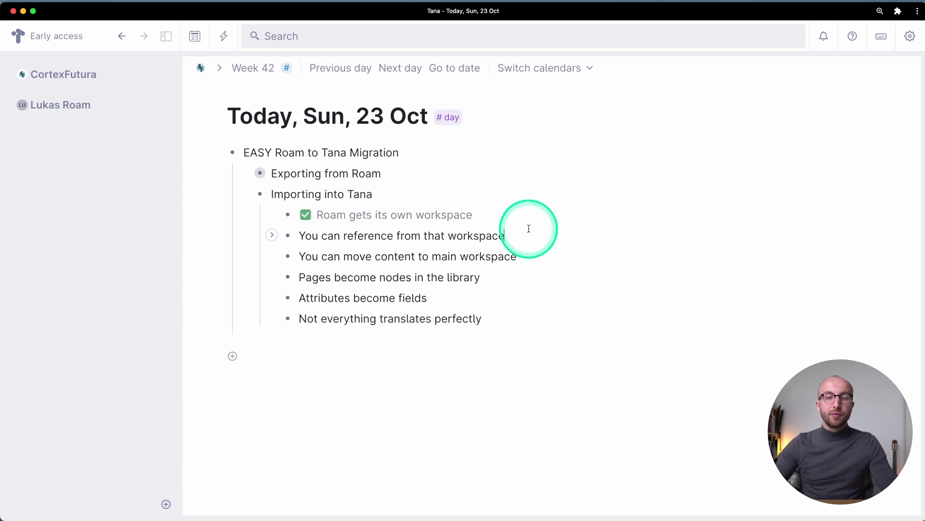
key(Return)
key(Tab)
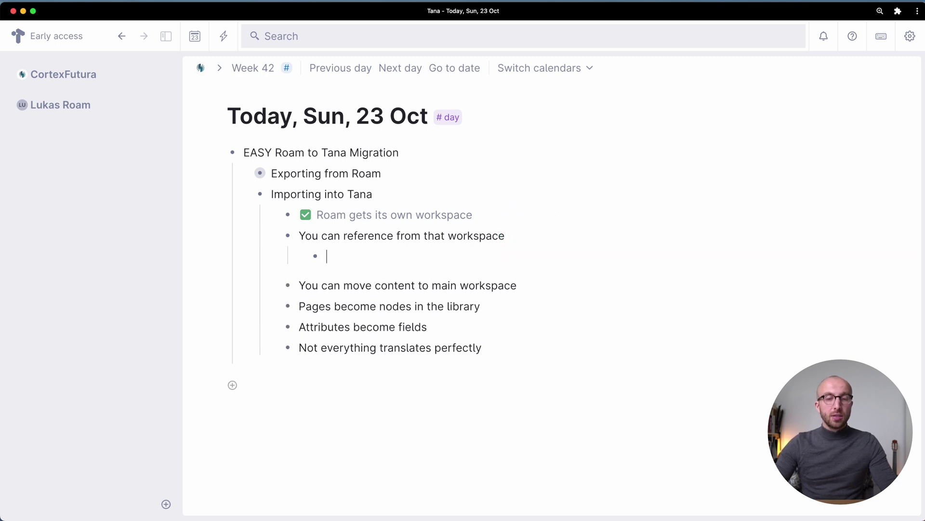
text(@dya)
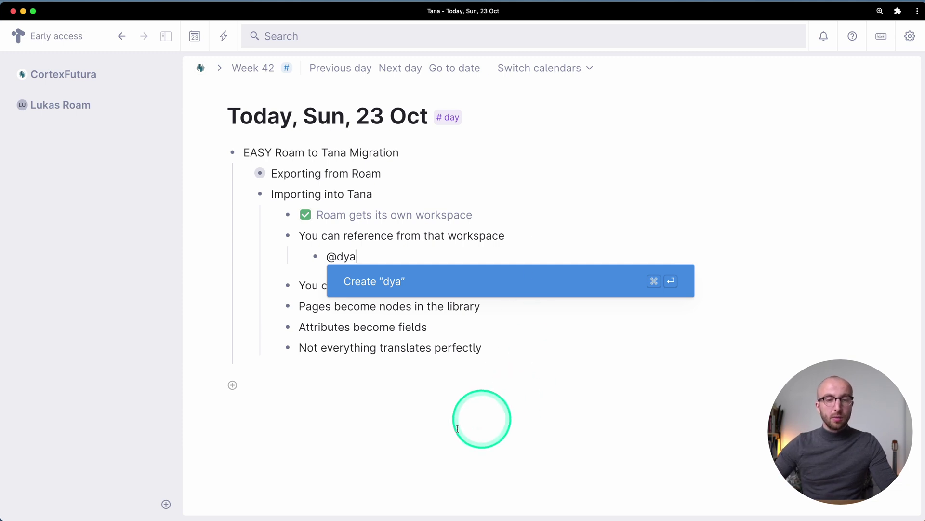
click(455, 423)
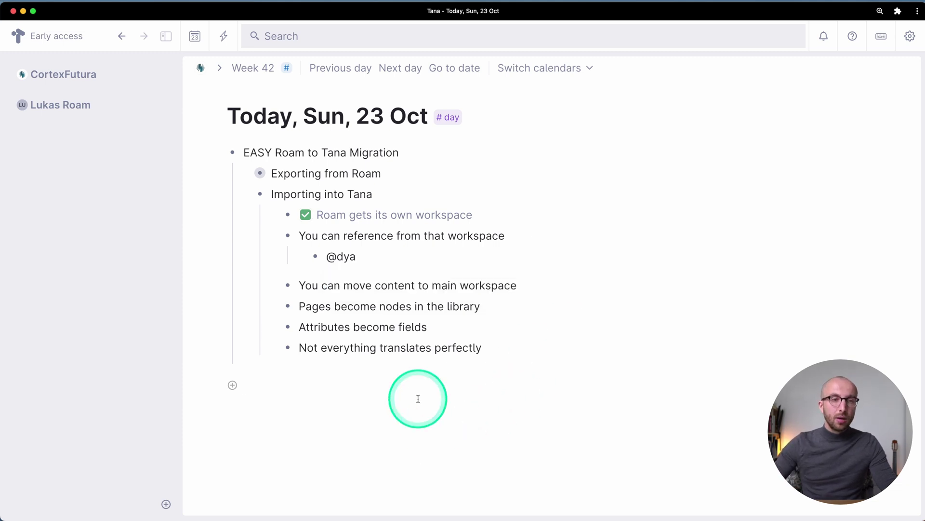
Allow content from the imported Roam workspace in the CortexFutura workspace
click(171, 77)
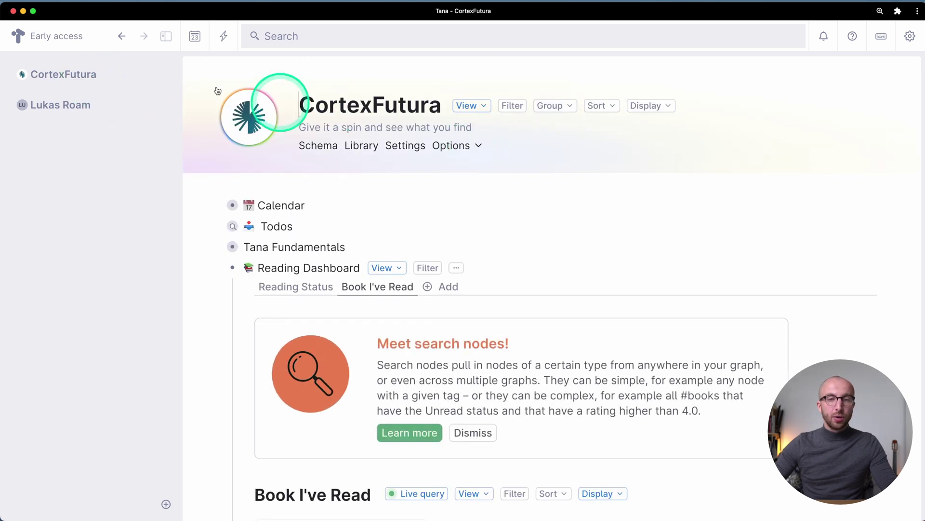
click(470, 146)
mouse_move(488, 187)
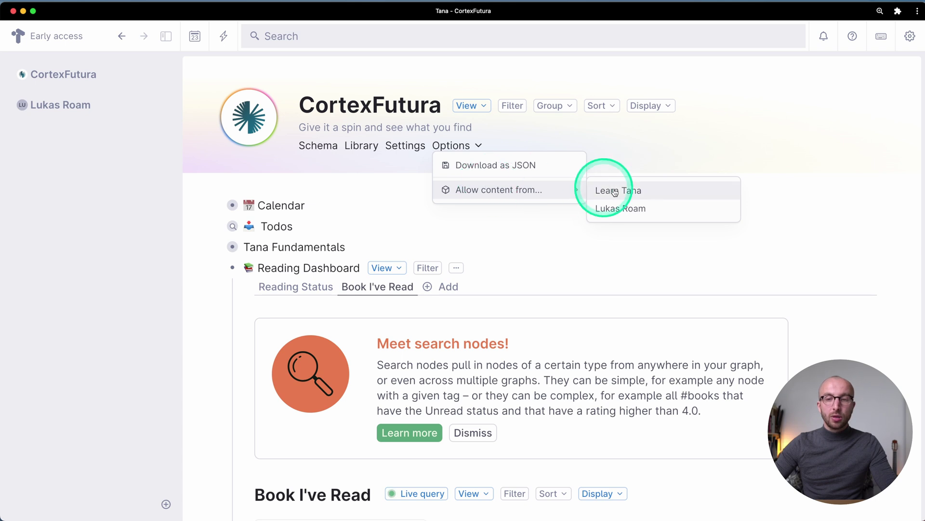
click(643, 210)
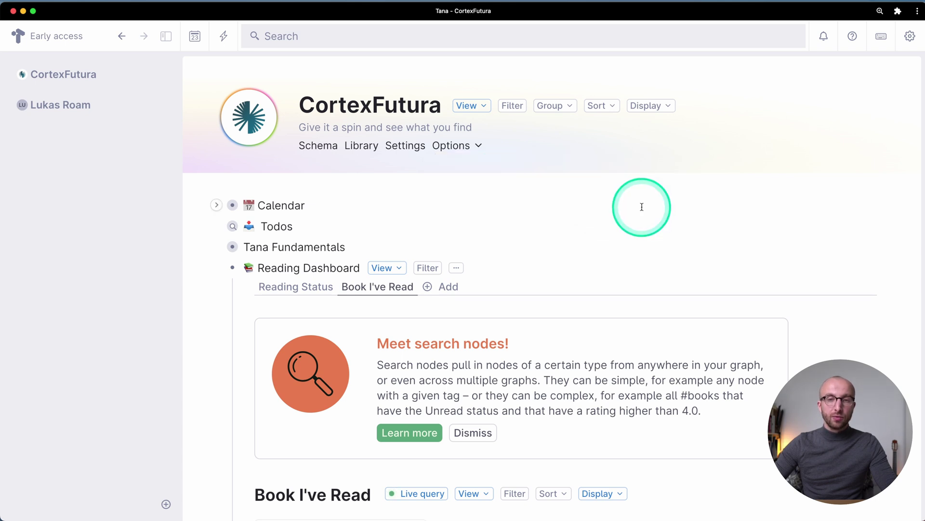
Insert a reference to Dyadic Analysis in the child node under "You can reference from that workspace" on CortexFutura's Today page
click(84, 73)
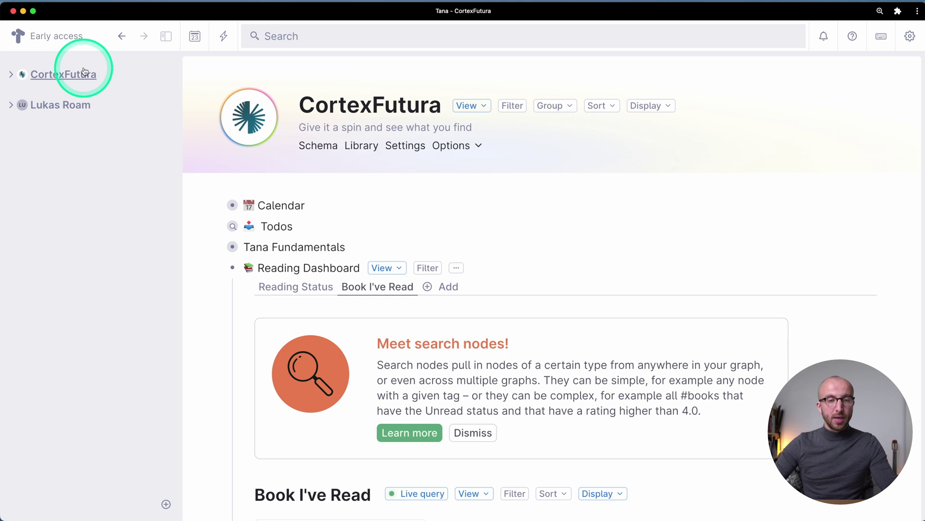
key(super+shift+d)
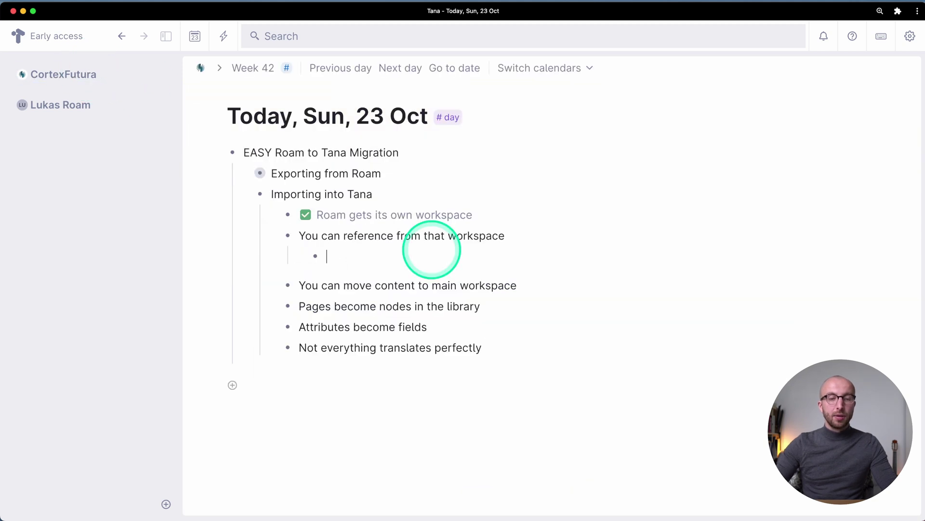
text(@dya)
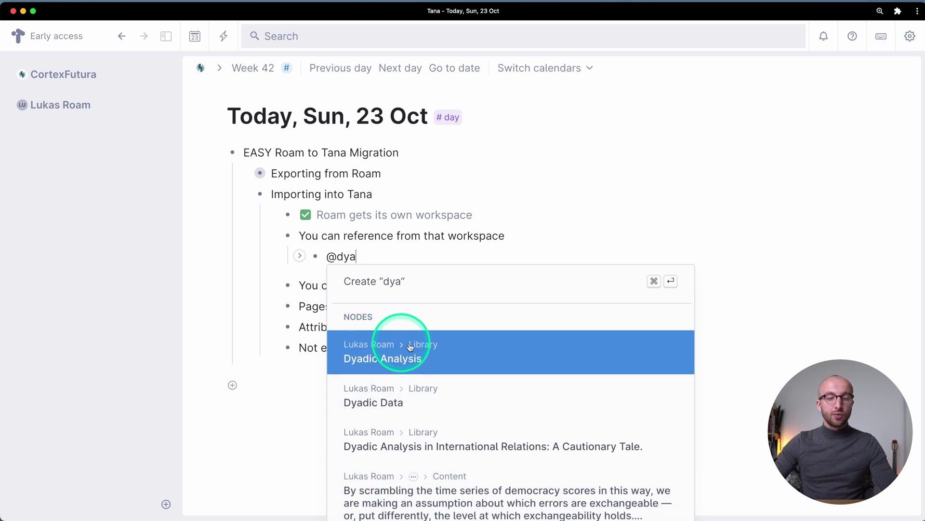
click(471, 357)
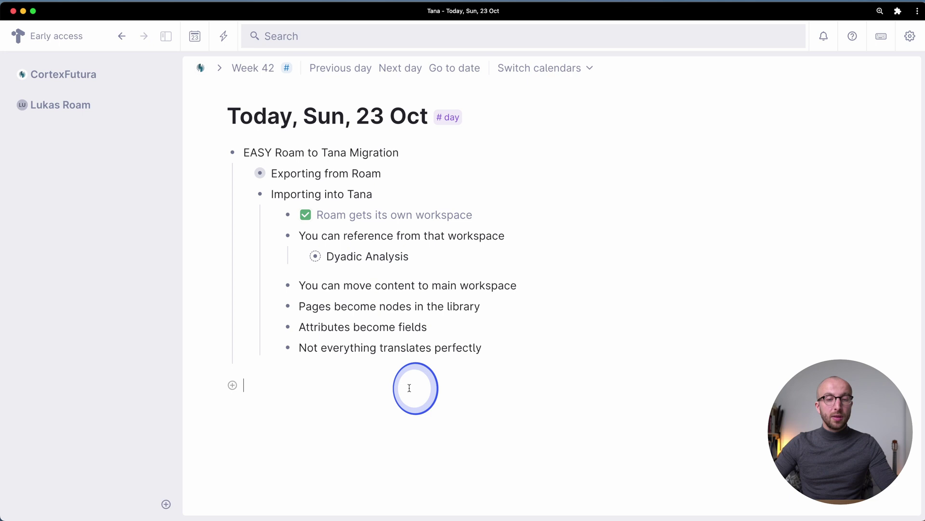
Open the referenced Dyadic Analysis node, examine its references from both workspaces, and return to CortexFutura's Today page
click(301, 257)
click(301, 256)
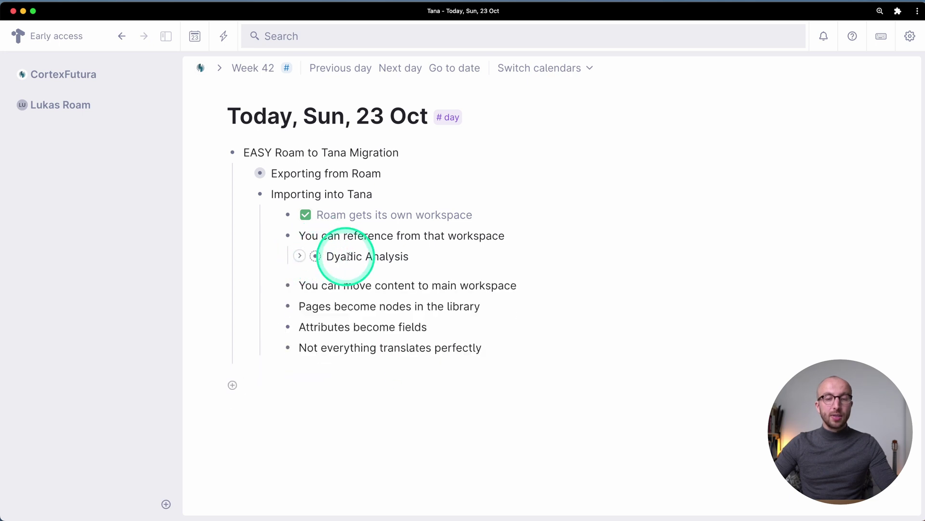
click(316, 255)
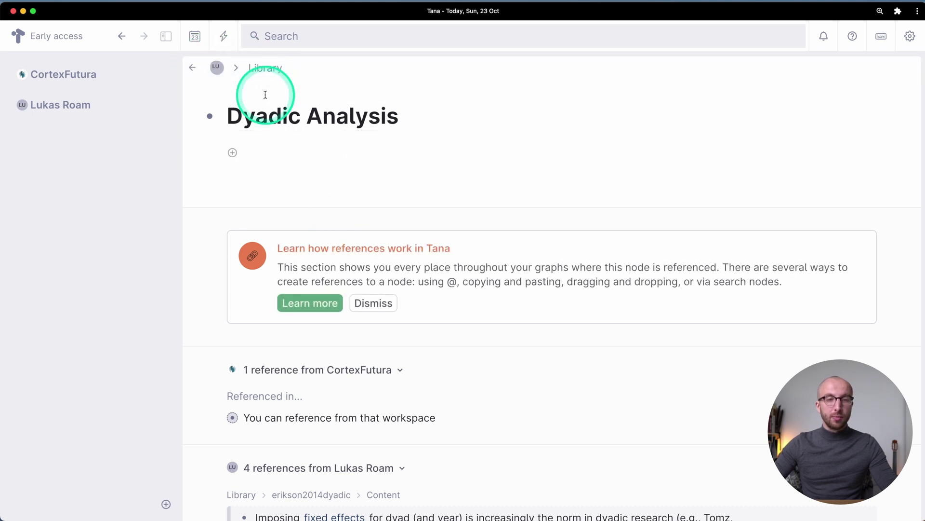
scroll(374, 378, down, 2)
scroll(373, 378, down, 1)
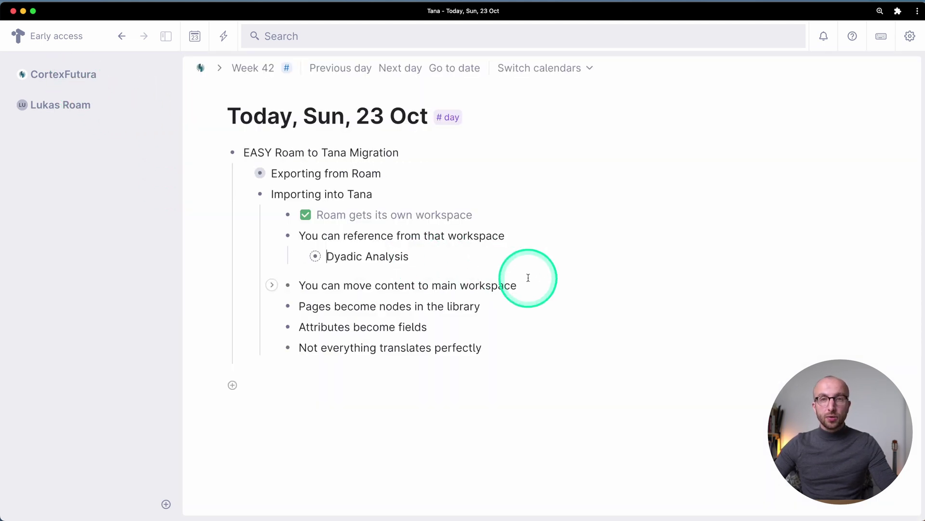
Move the "Ron Conway in Action" page, linked from the Roam workspace's Sun, 23 Oct, to Today in CortexFutura
click(77, 106)
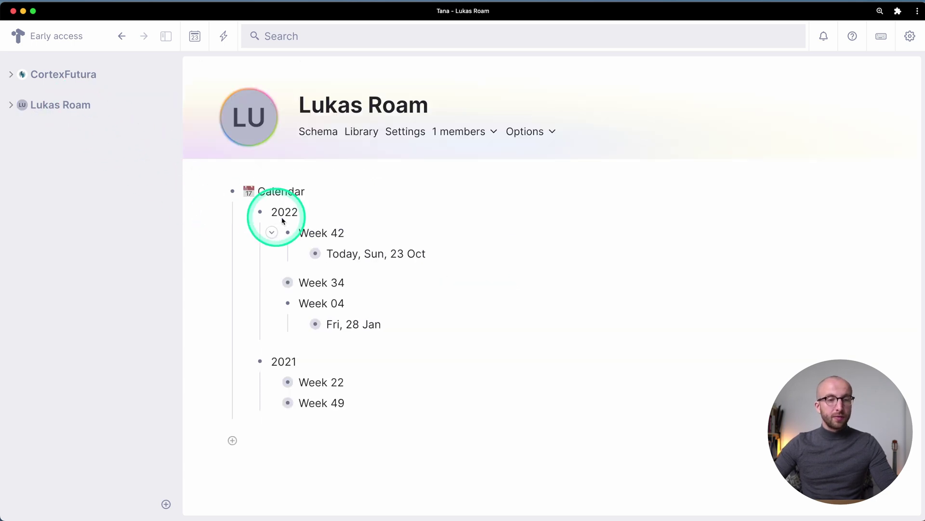
click(315, 254)
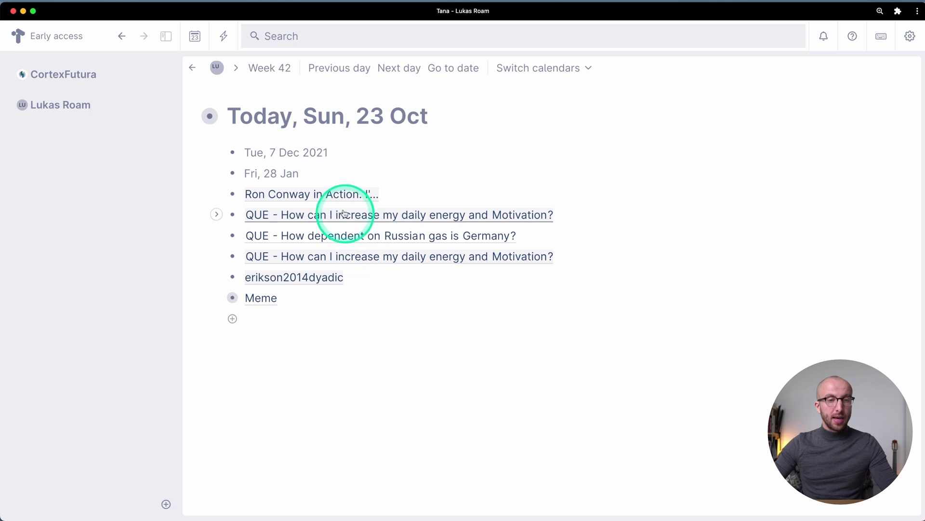
click(328, 190)
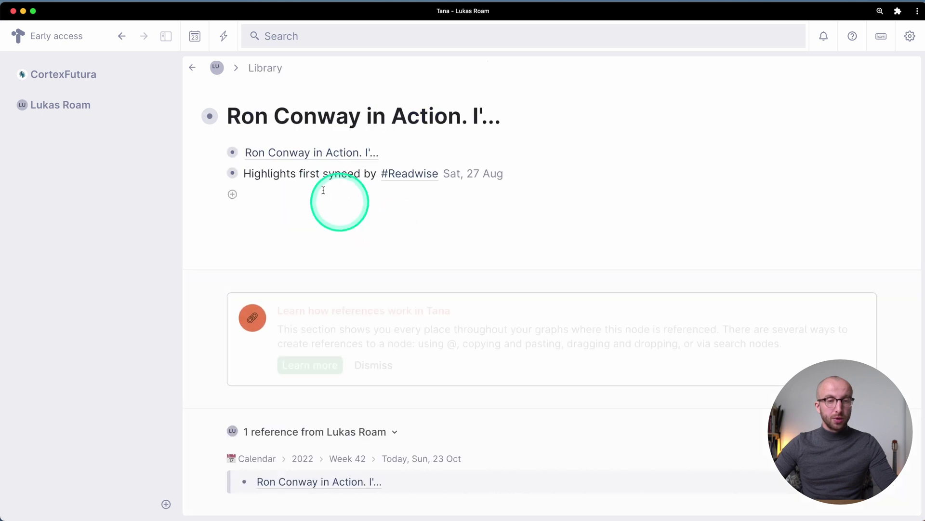
click(269, 115)
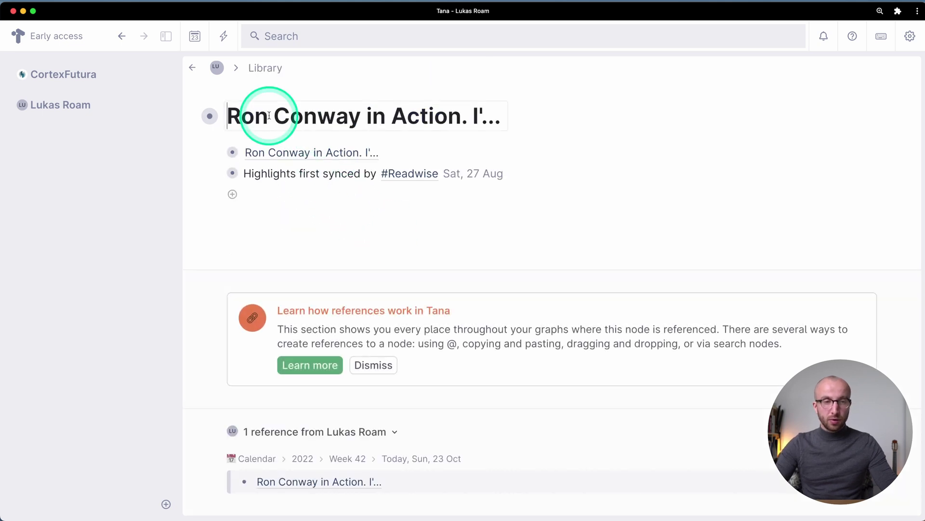
key(super+k)
text(Move to)
key(Down)
key(Up)
key(Return)
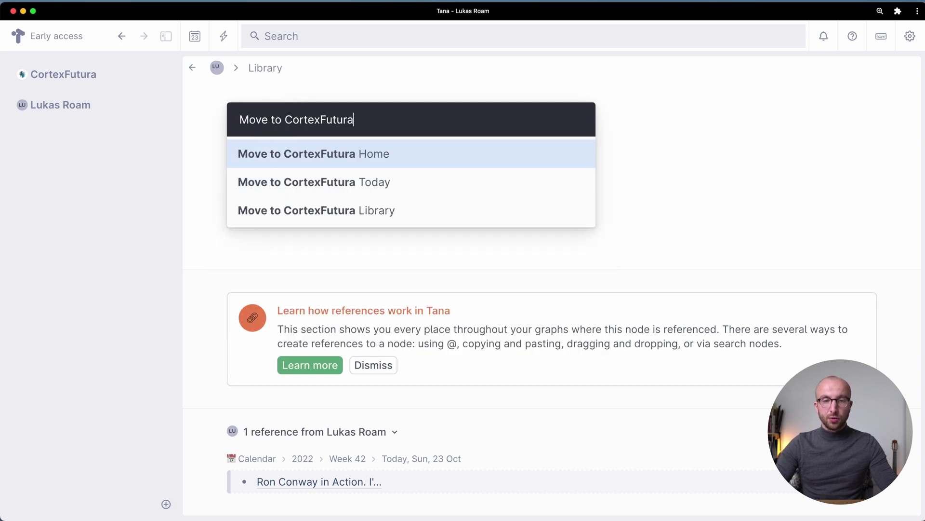
key(Down)
key(Return)
Expand the moved "Ron Conway in Action" node on CortexFutura's Today page and compare it with the Roam workspace
click(306, 214)
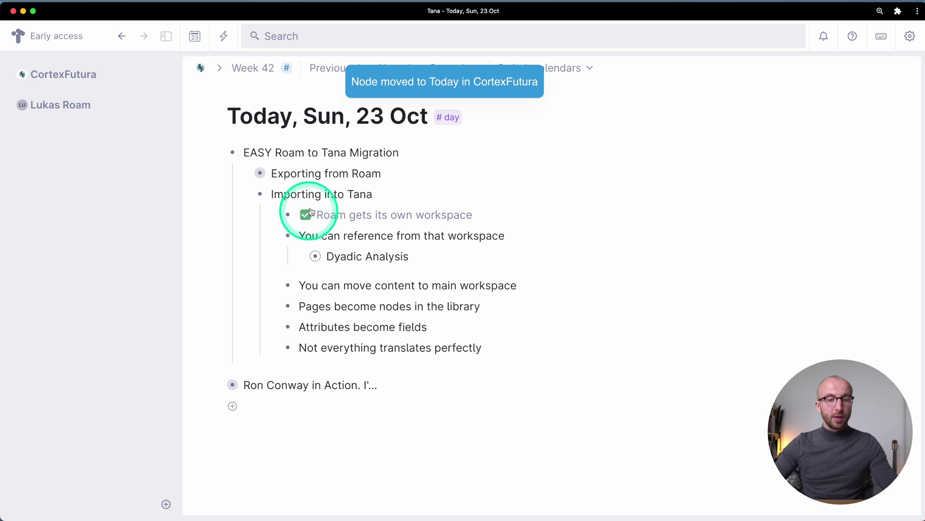
click(221, 384)
click(54, 106)
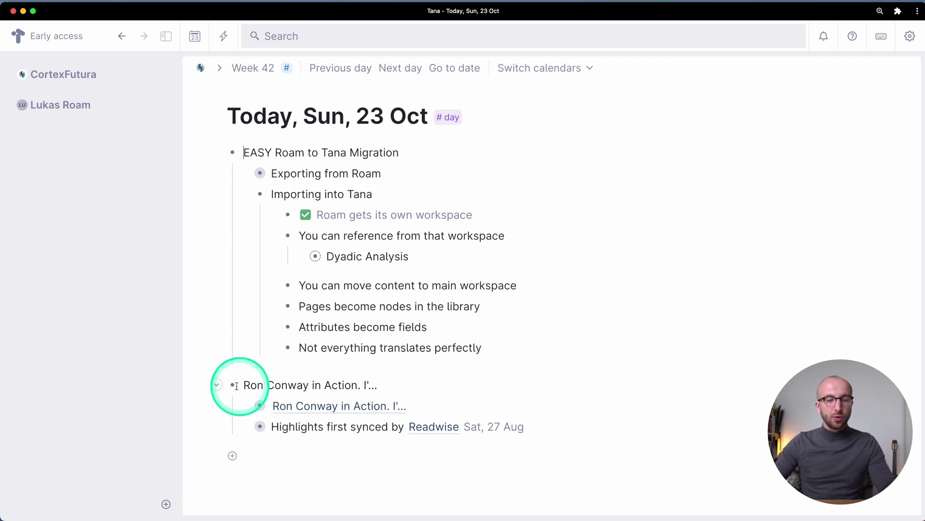
Collapse "Ron Conway in Action" and mark "You can reference from that workspace" and "You can move content to main workspace" as done
click(217, 384)
click(510, 235)
key(ctrl+Return)
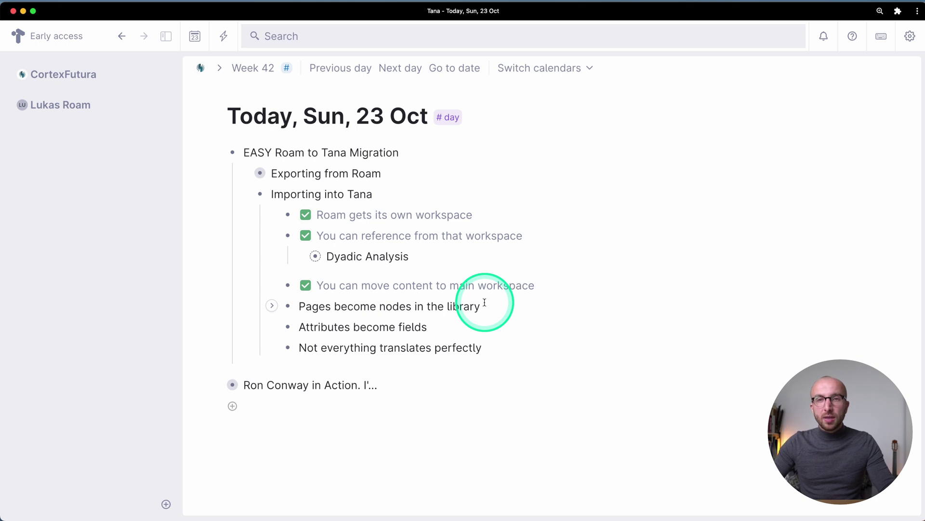
Check where "Ron Conway in Action" and erikson2014dyadic are stored by opening each from the Roam workspace's Sun, 23 Oct
click(83, 116)
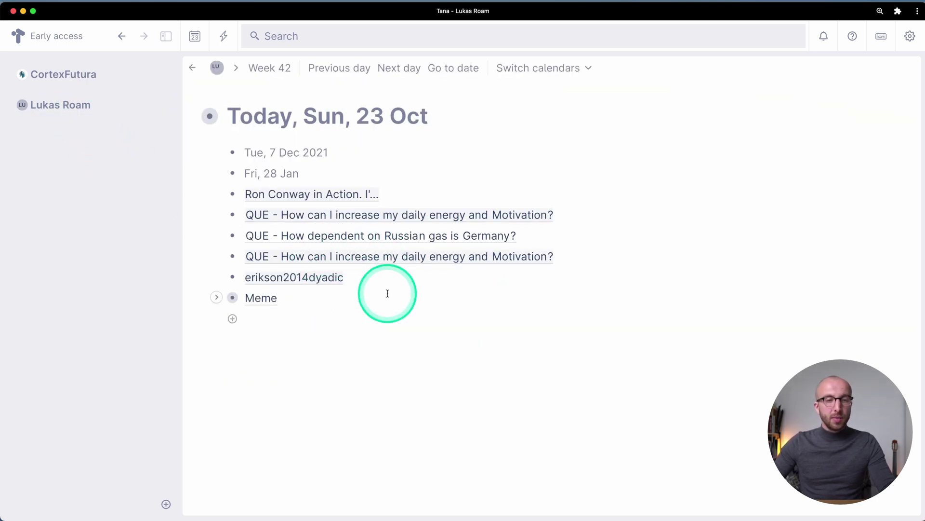
click(341, 193)
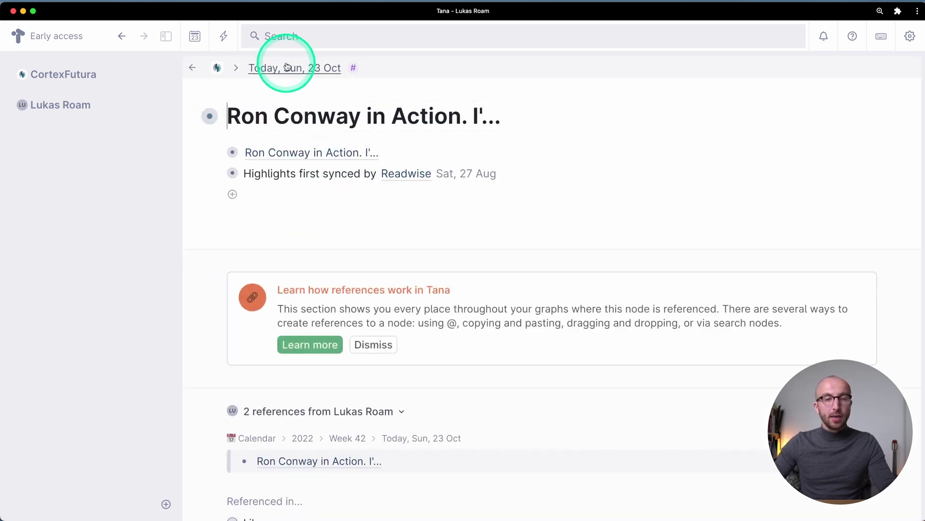
click(123, 36)
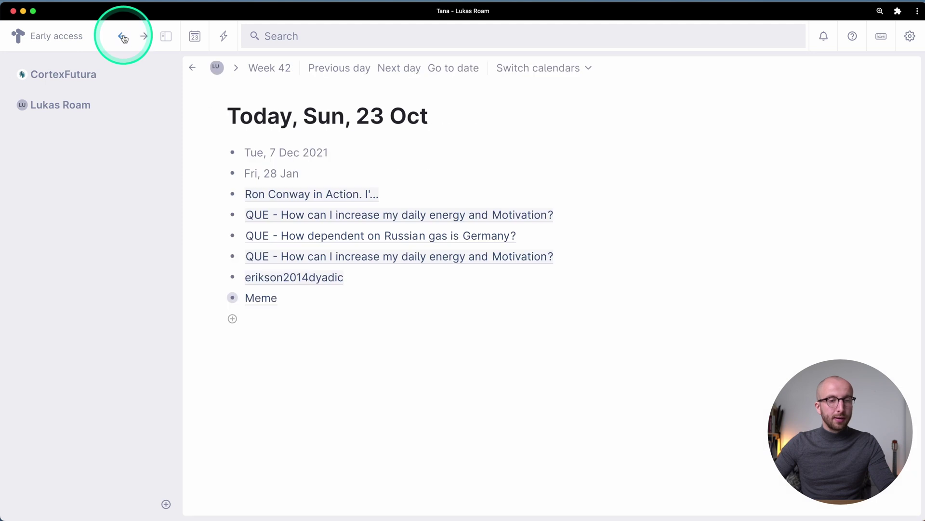
click(304, 278)
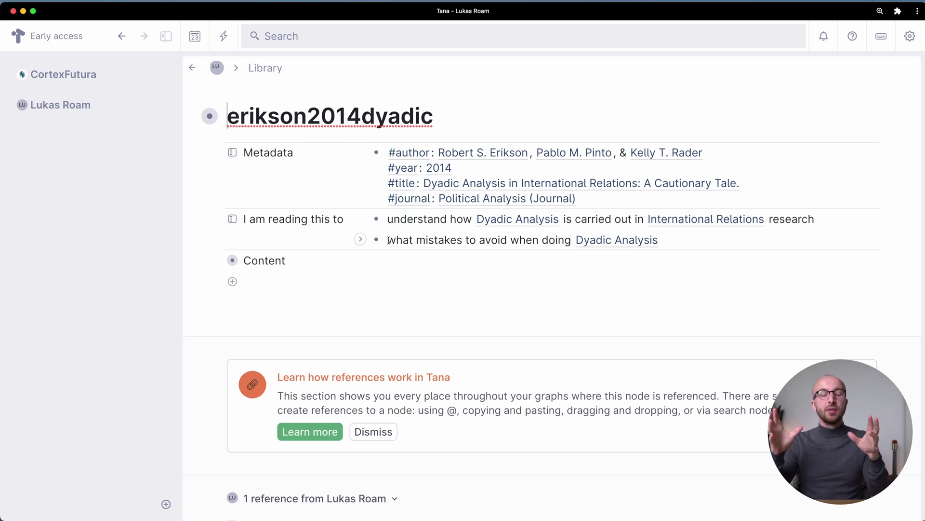
Mark "Pages become nodes in the library" and "Attributes become fields" as done on CortexFutura's Today page
drag(210, 116, 86, 75)
click(378, 178)
click(488, 306)
key(super+Return)
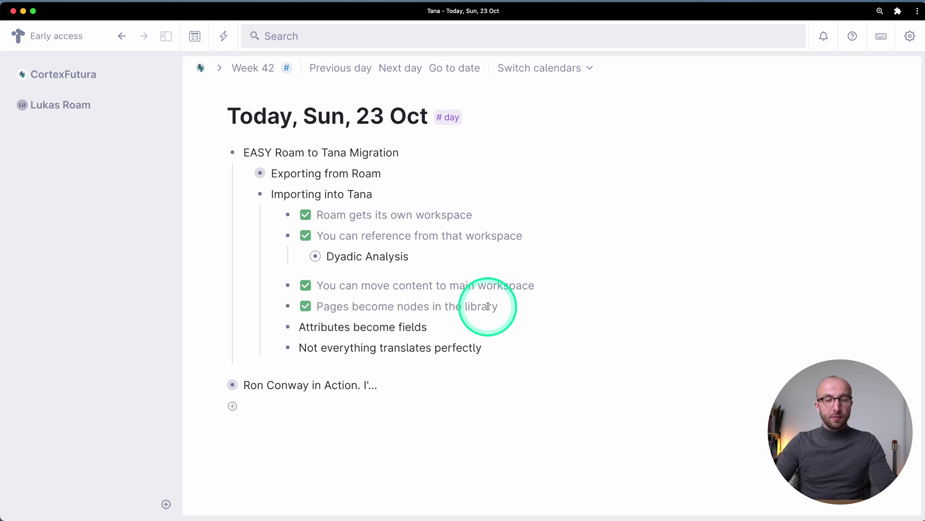
key(super+Return)
key(super+Return)
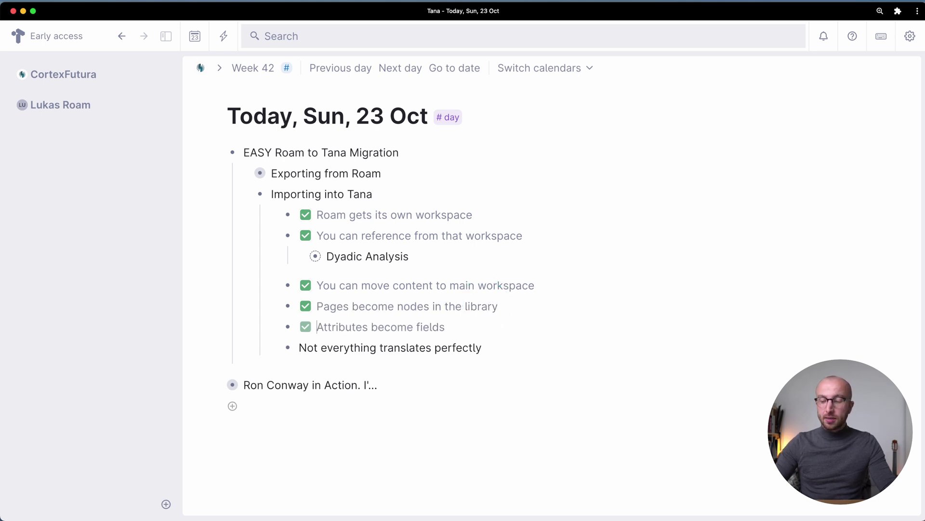